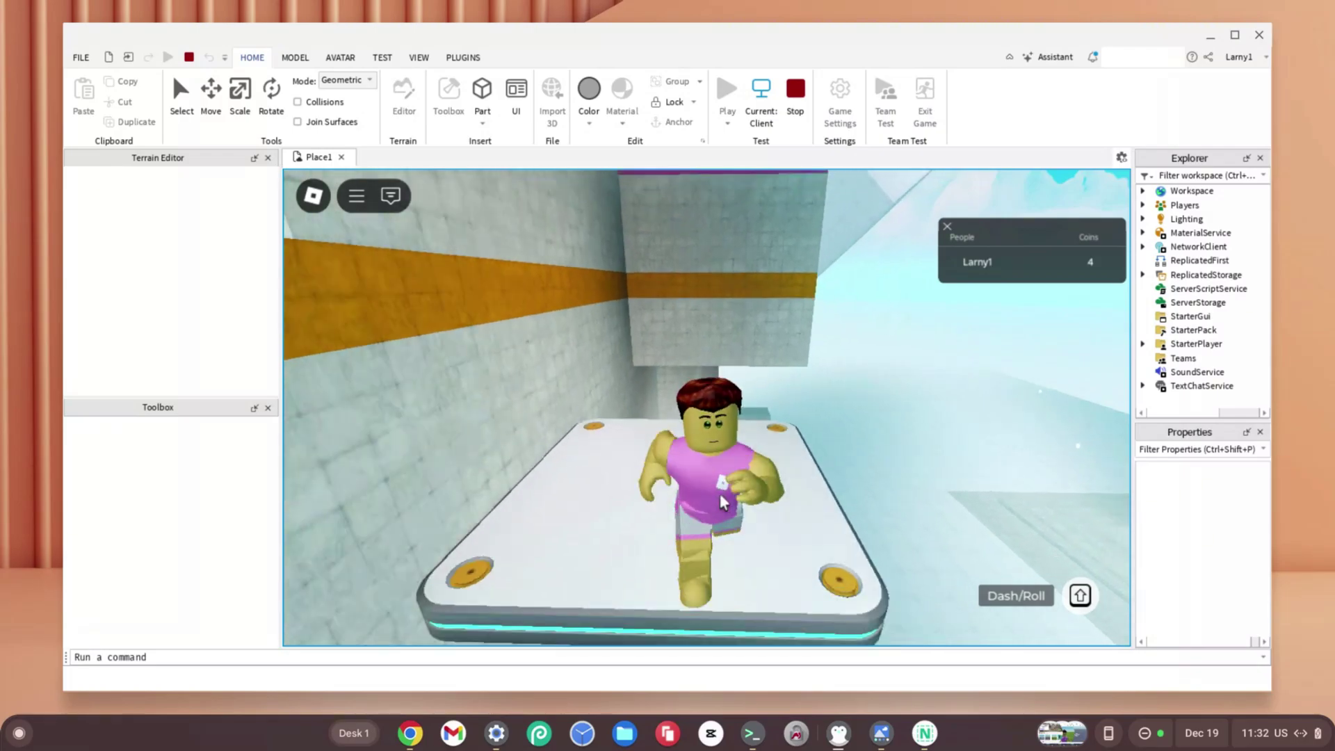
# Walk the avatar off the platform, left along the wall, and back onto the white platform
pyautogui.press('w')
pyautogui.press('s')
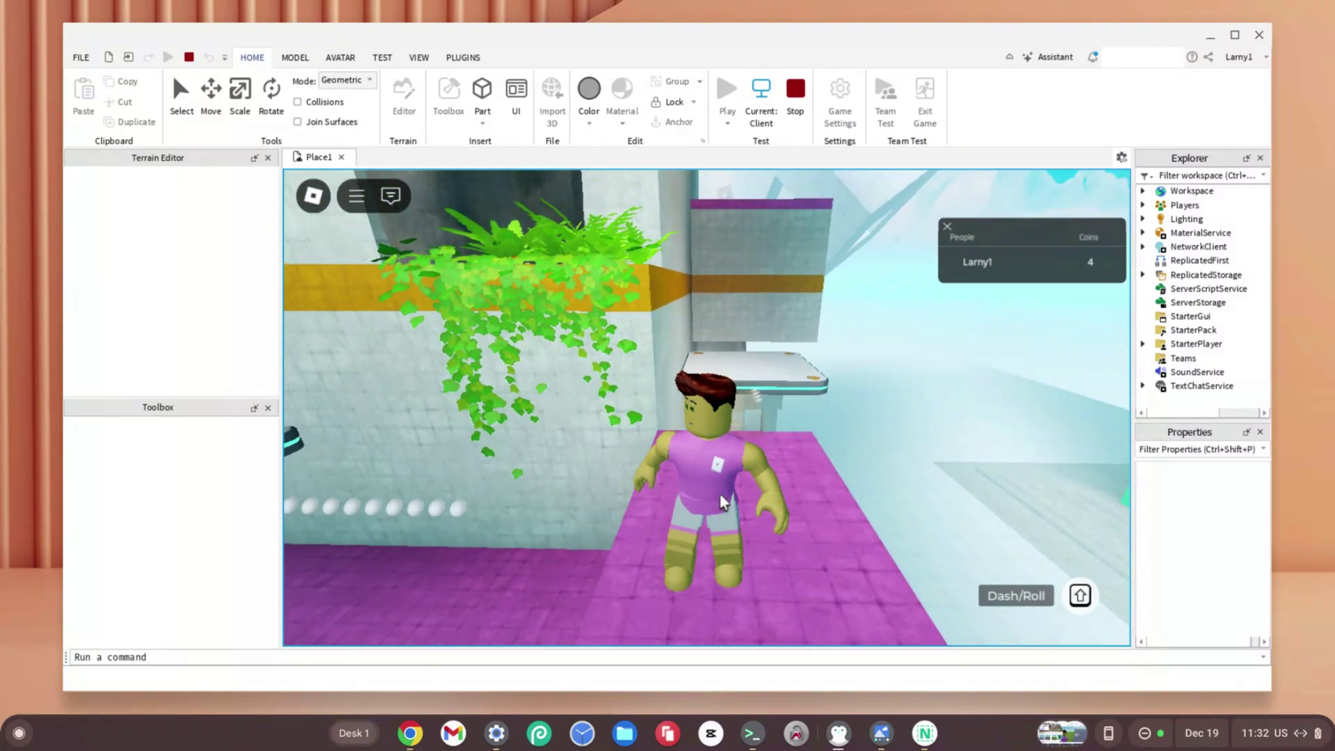
pyautogui.press('a')
pyautogui.press('w')
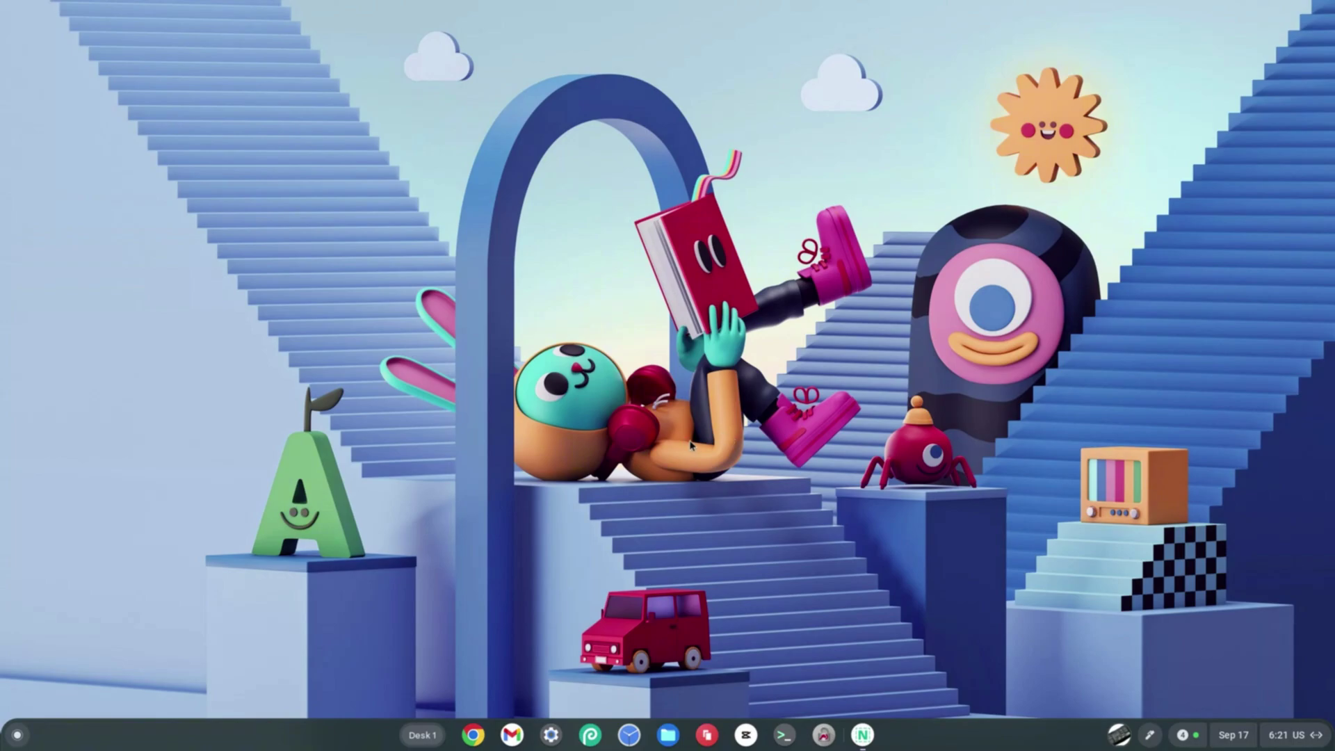
pyautogui.click(18, 735)
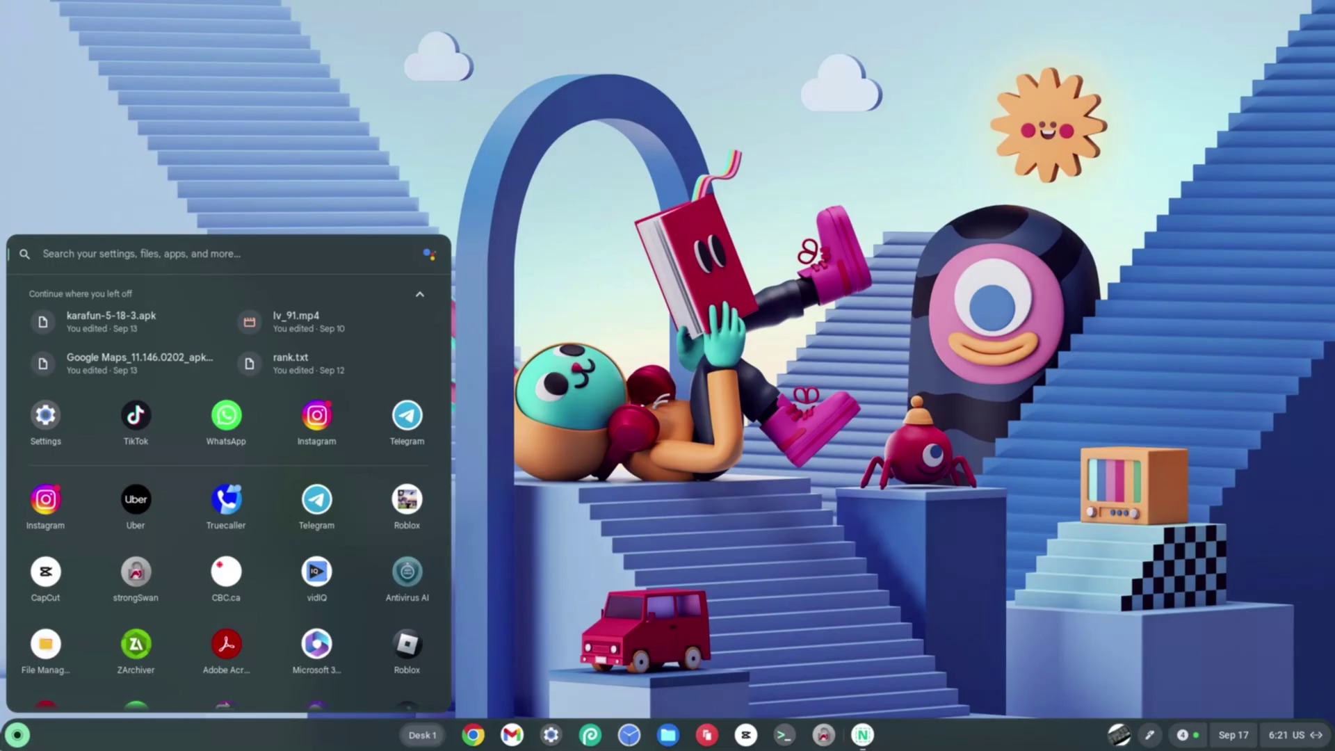
# Open Settings, go to About ChromeOS, and start setting up the Linux development environment
pyautogui.write('settings')
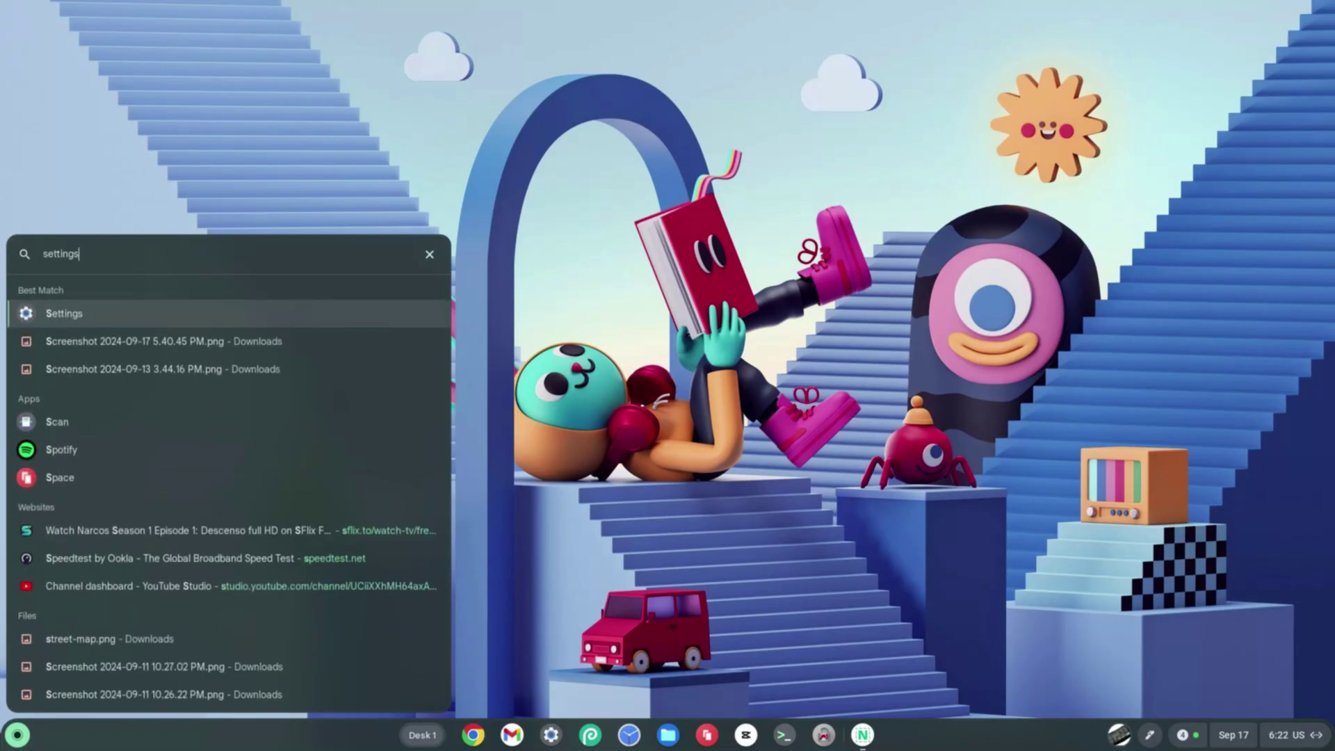
pyautogui.press('Return')
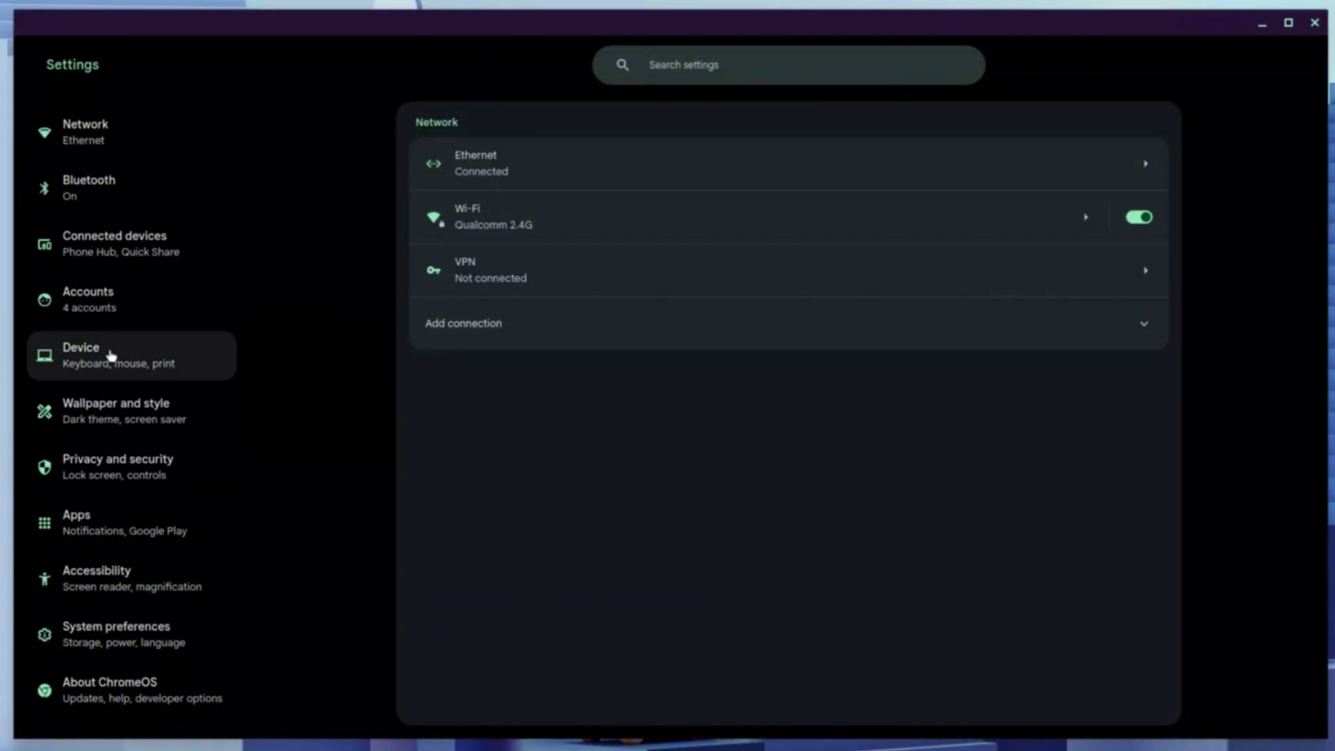
pyautogui.scroll(-1, 129, 452)
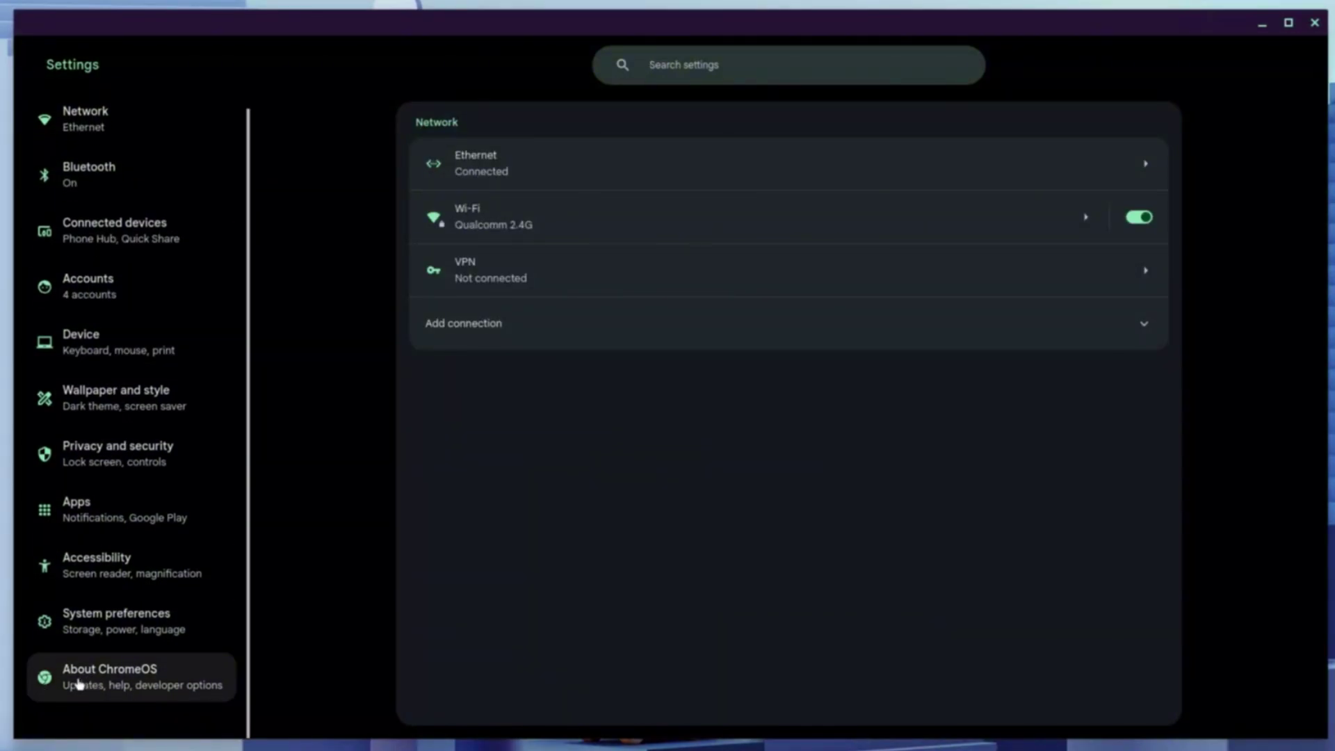
pyautogui.click(139, 687)
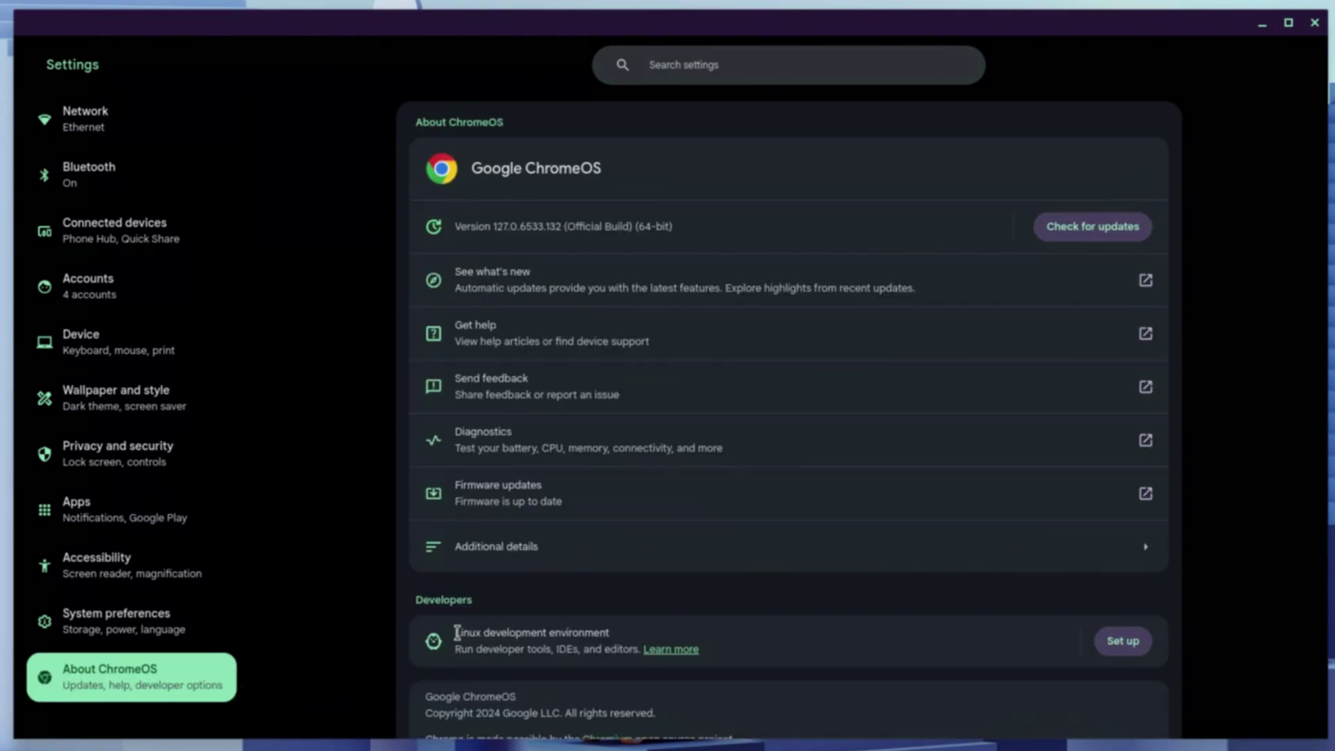
pyautogui.moveTo(454, 631); pyautogui.dragTo(624, 632)
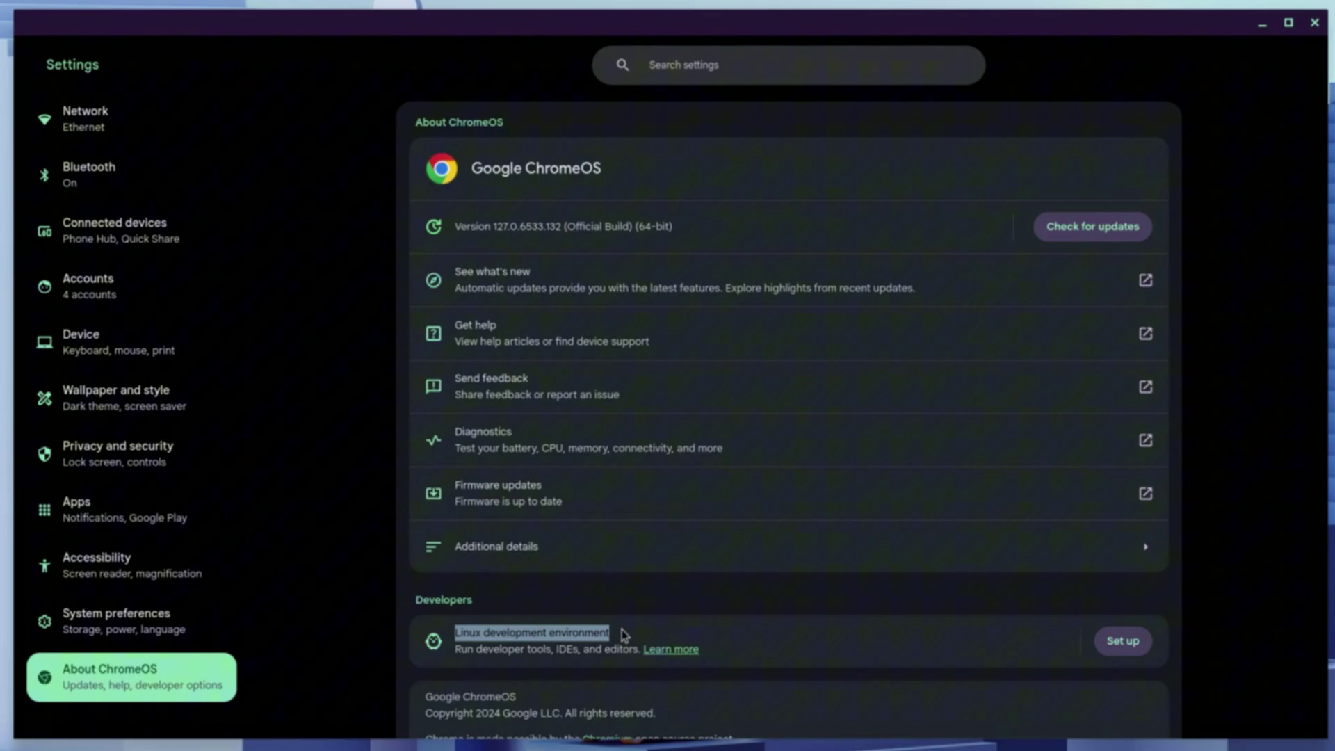
pyautogui.click(1120, 648)
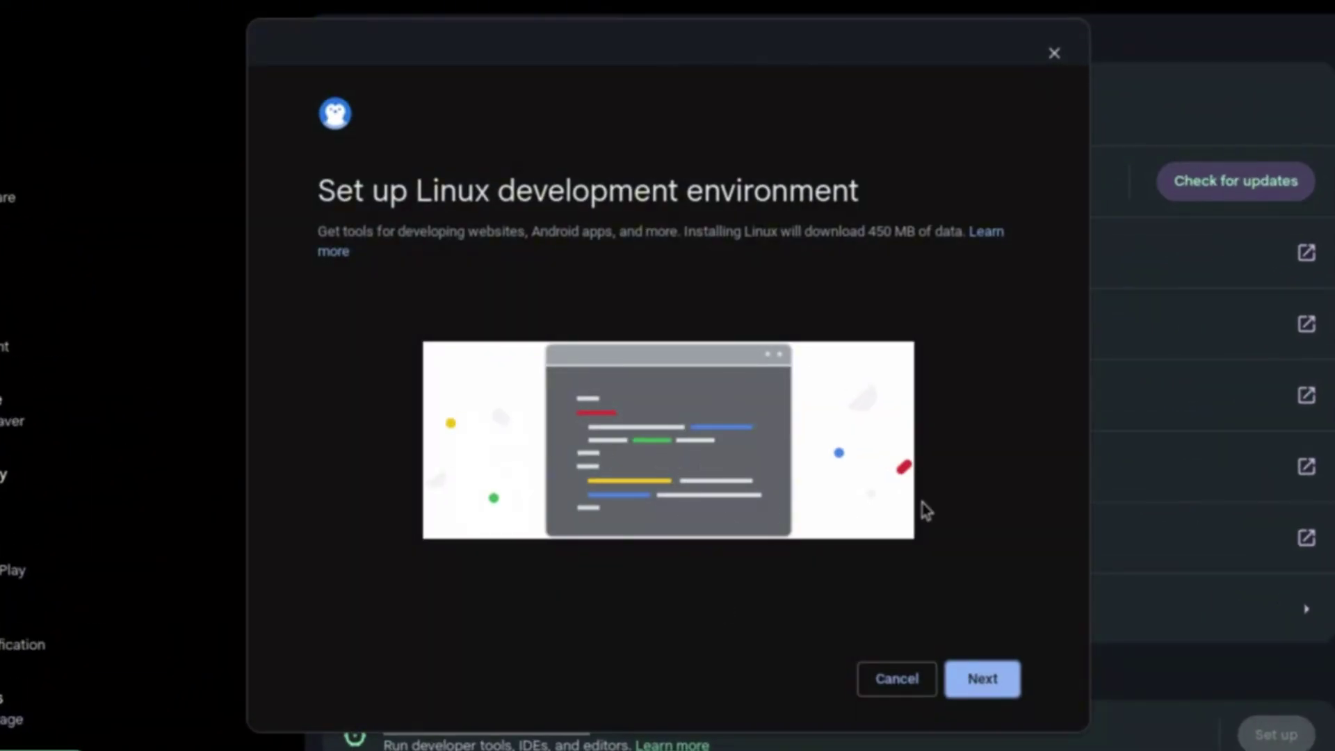
# Install Linux with a custom username and the recommended 10.0 GB disk size
pyautogui.click(982, 679)
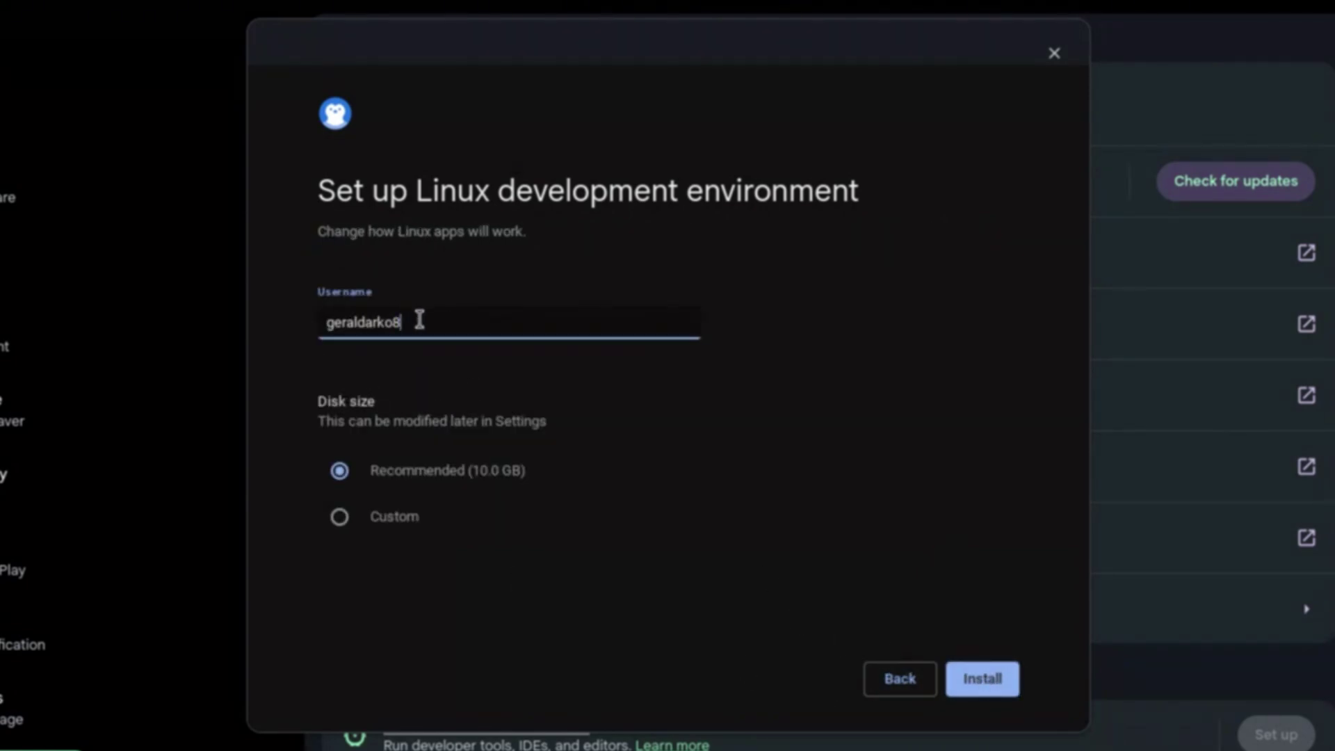
pyautogui.press('BackSpace')
pyautogui.press('BackSpace')
pyautogui.press('BackSpace')
pyautogui.press('BackSpace')
pyautogui.press('BackSpace')
pyautogui.press('BackSpace')
pyautogui.press('BackSpace')
pyautogui.press('BackSpace')
pyautogui.press('BackSpace')
pyautogui.press('BackSpace')
pyautogui.write('gd7os')
pyautogui.click(971, 685)
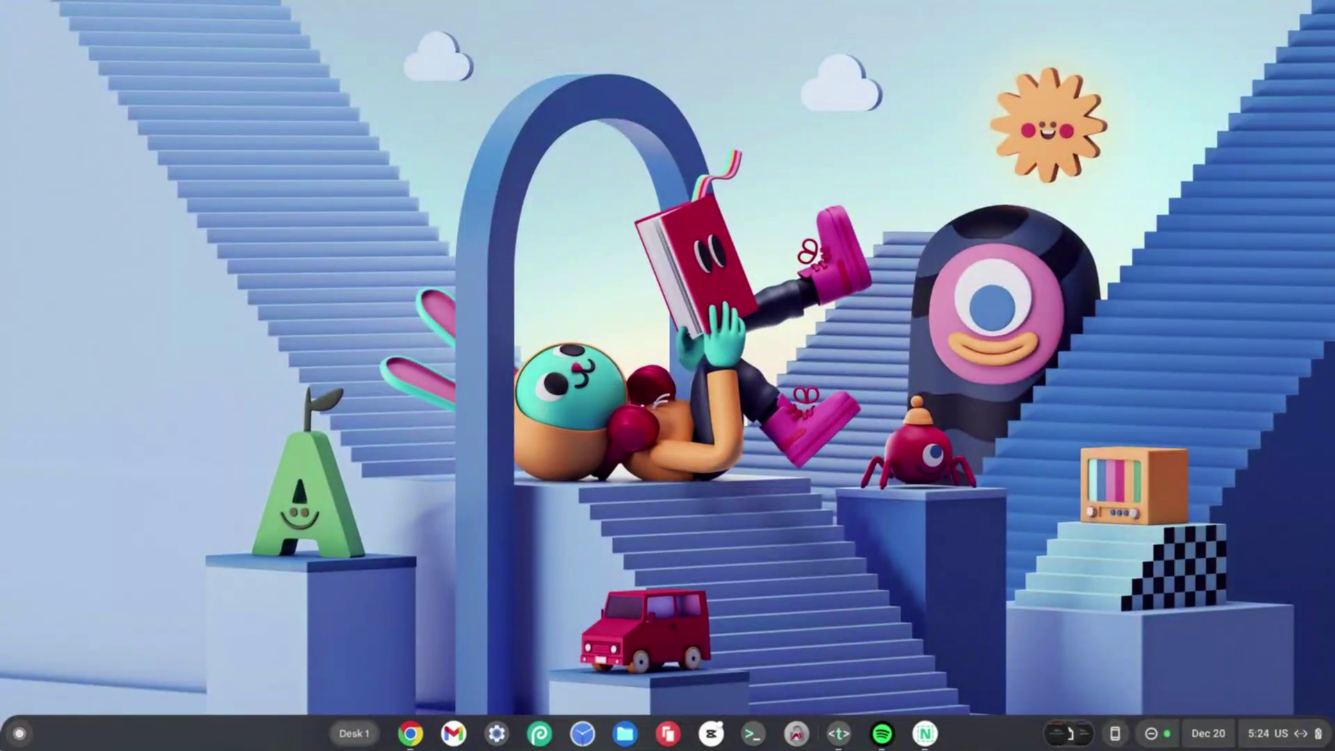
# Launch the Terminal app from the launcher and start a shell in the penguin container
pyautogui.click(7, 730)
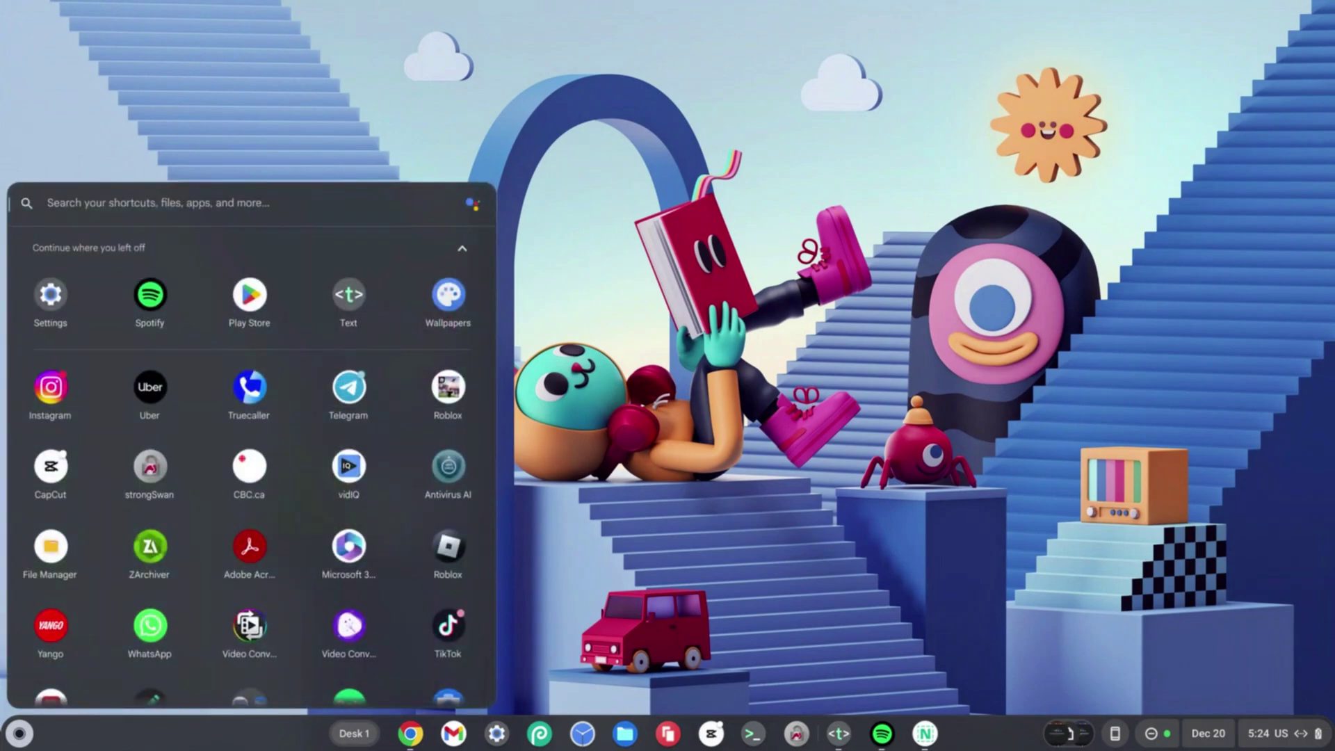
pyautogui.write('terminal')
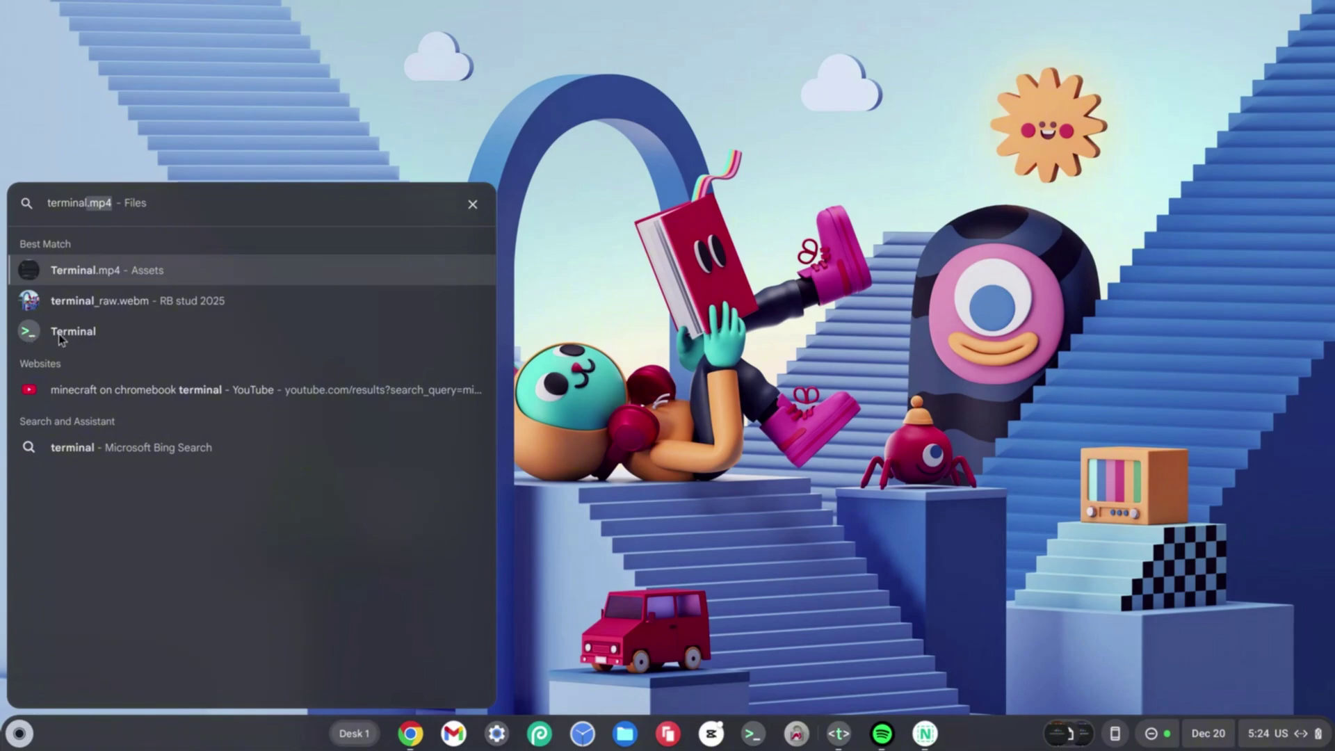
pyautogui.click(39, 334)
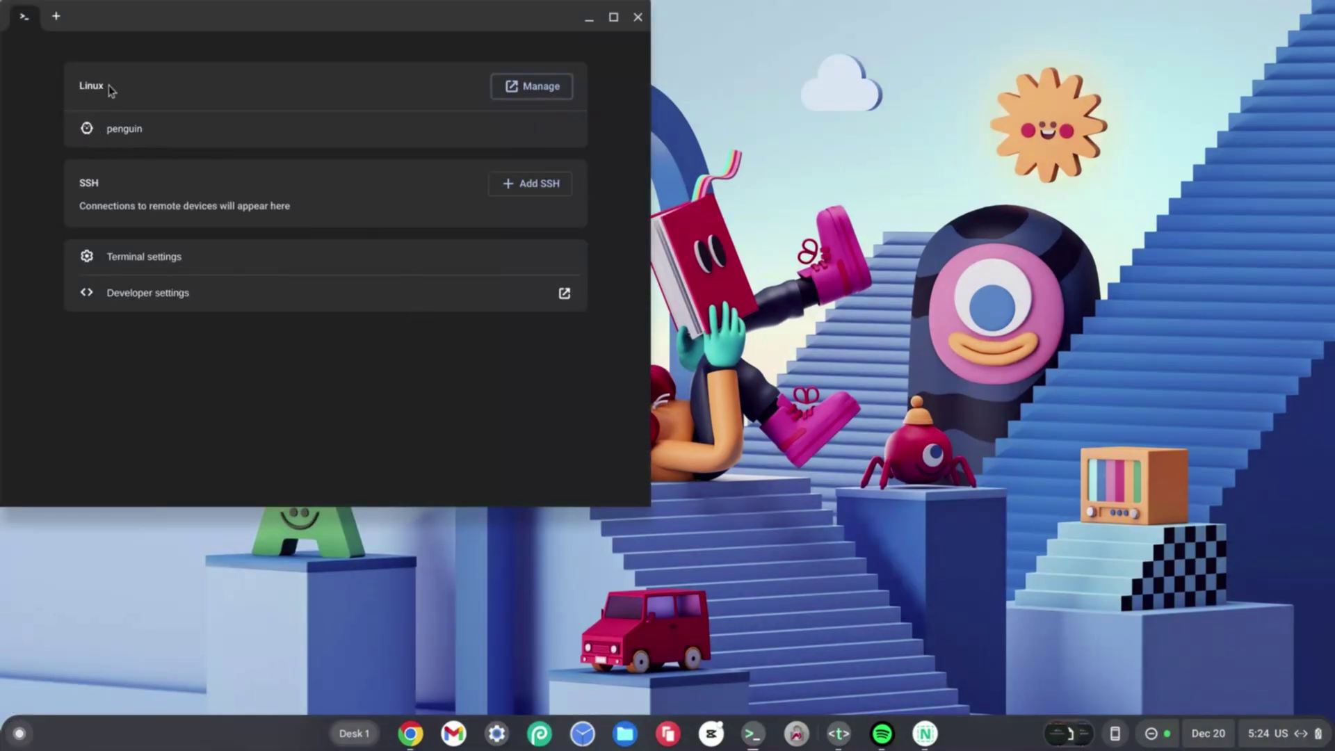
pyautogui.click(136, 135)
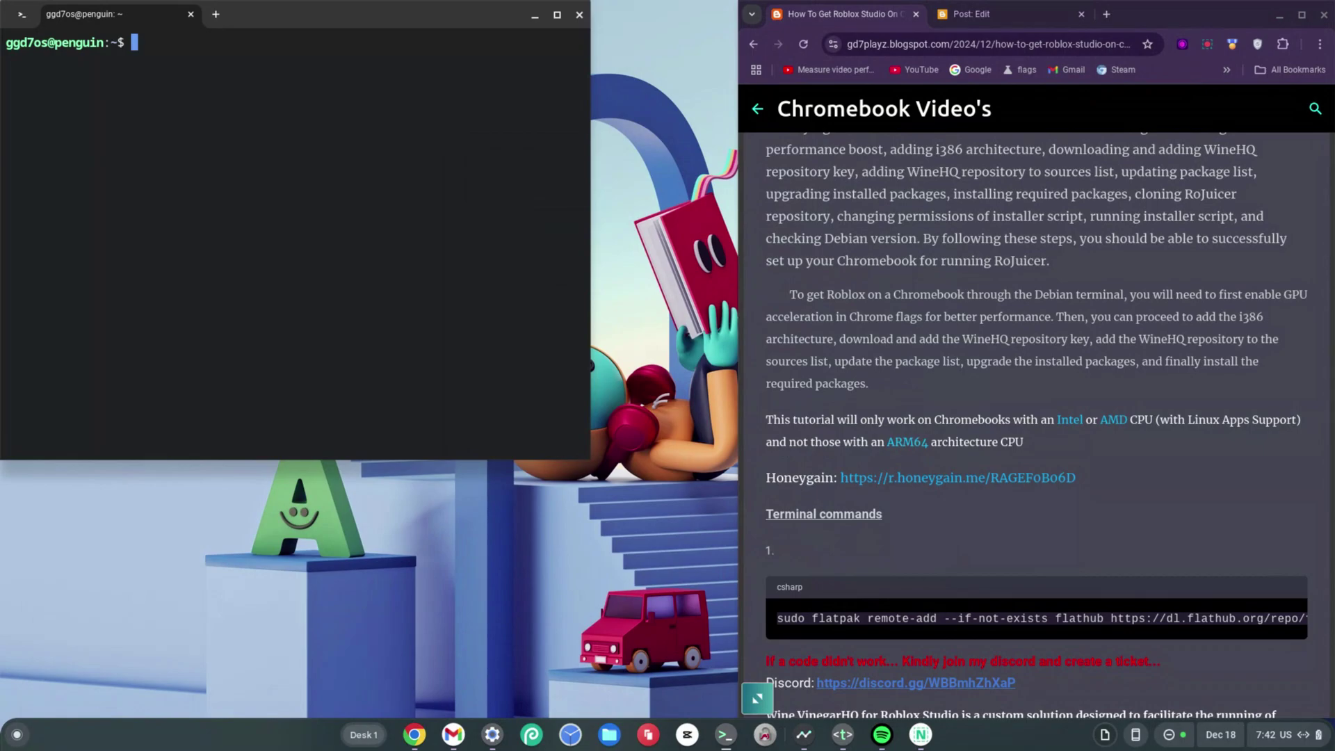
# Run sudo apt update, then sudo apt upgrade
pyautogui.write('su')
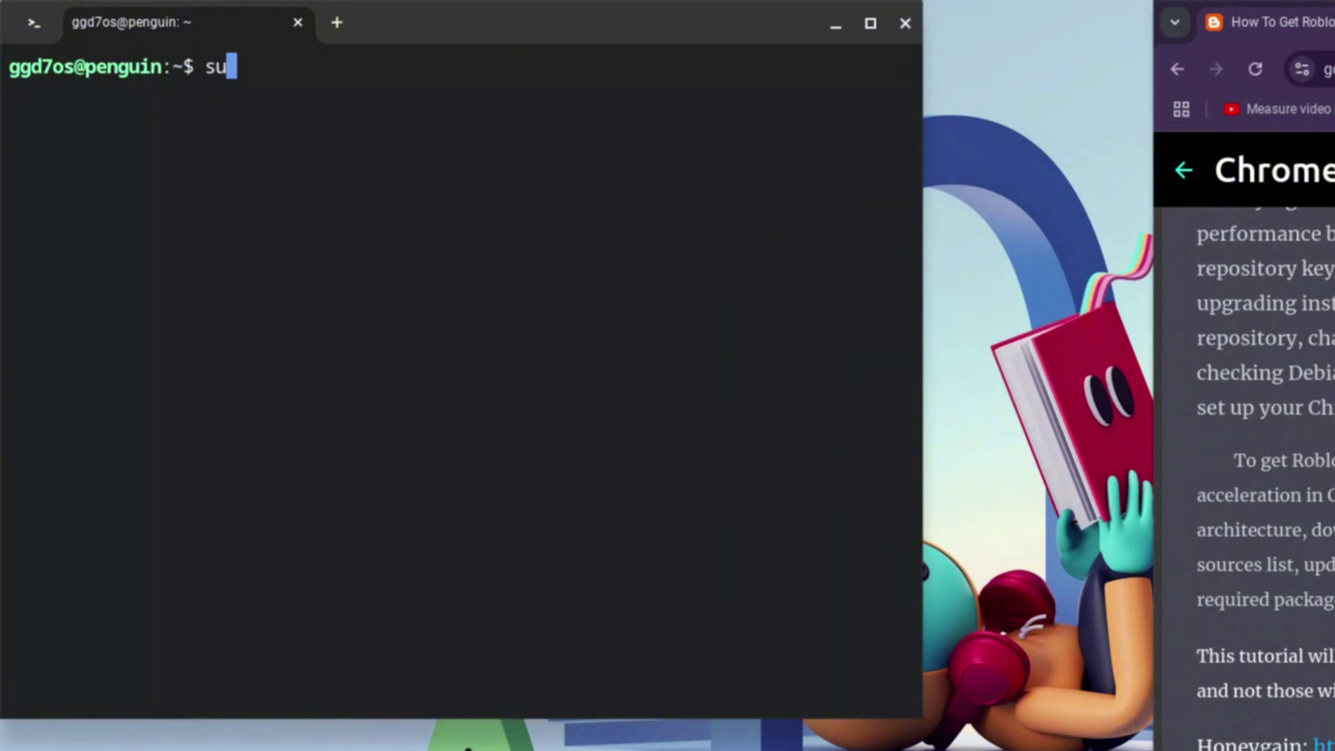
pyautogui.write('do apt')
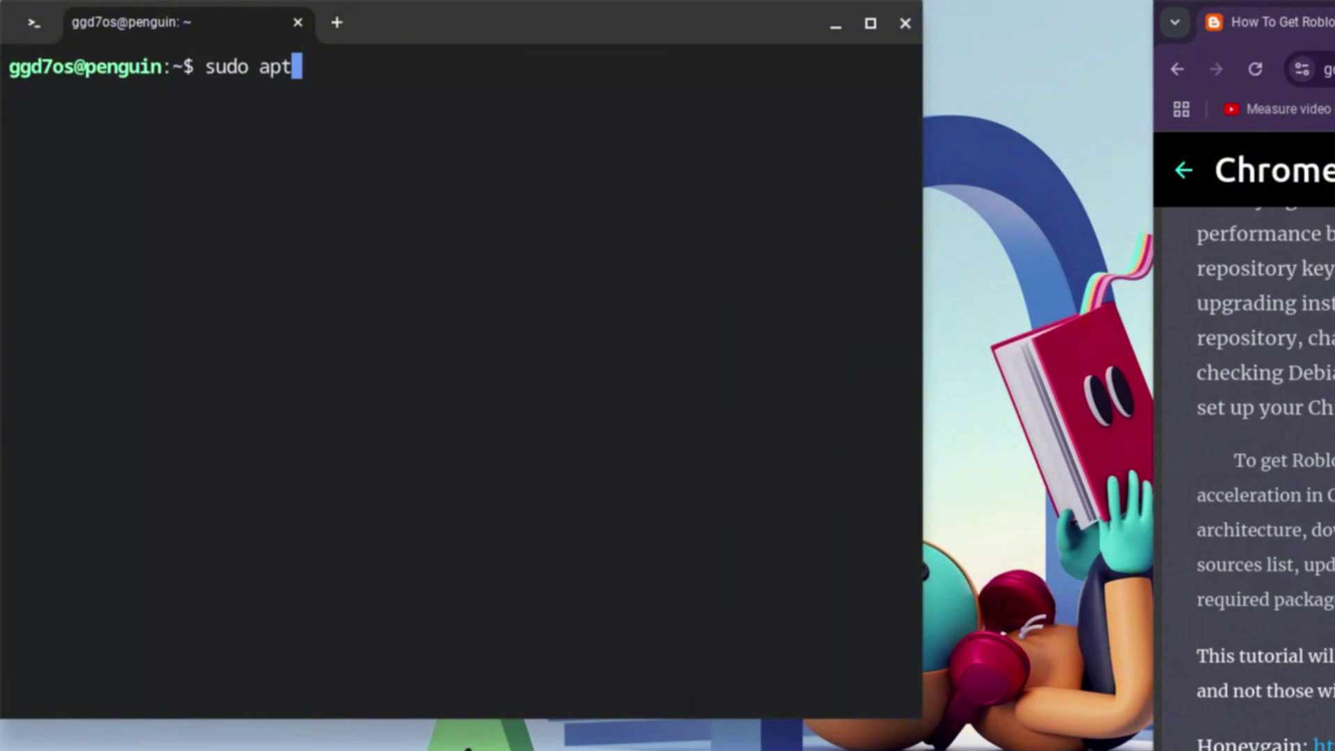
pyautogui.write(' update')
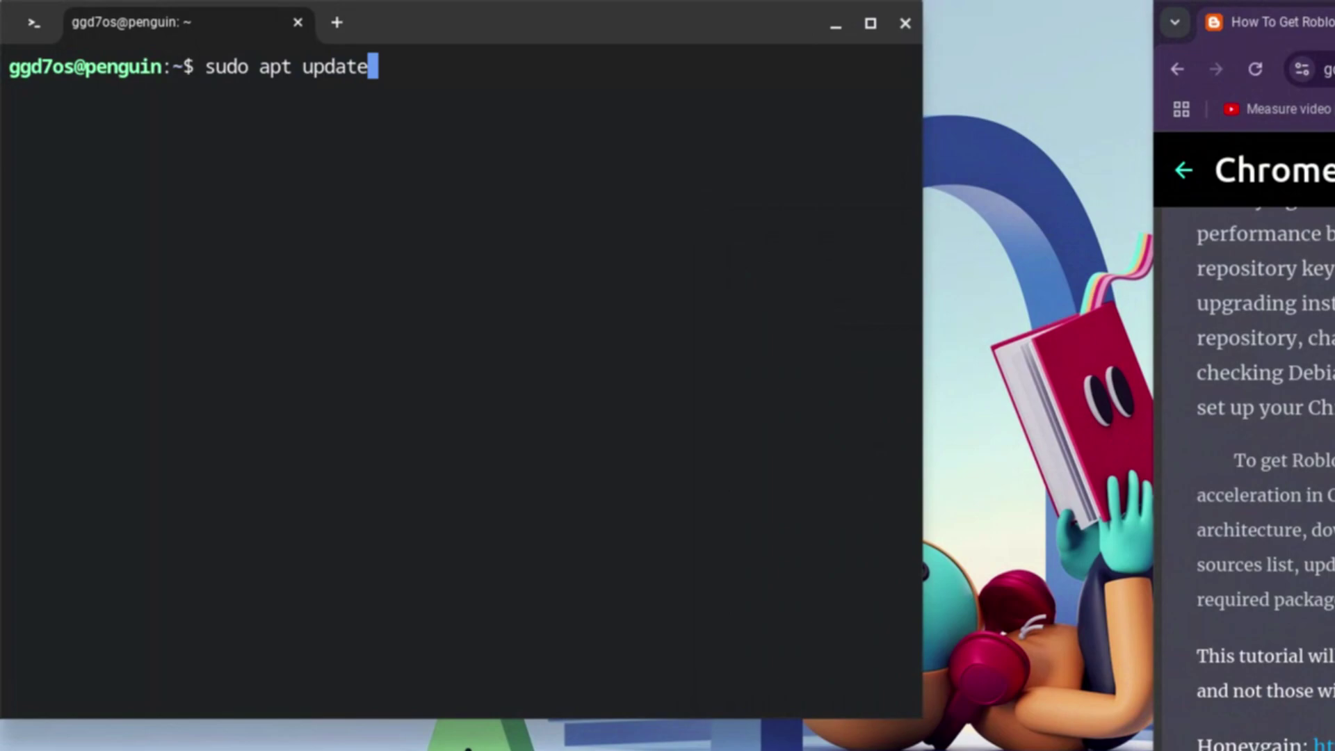
pyautogui.press('Return')
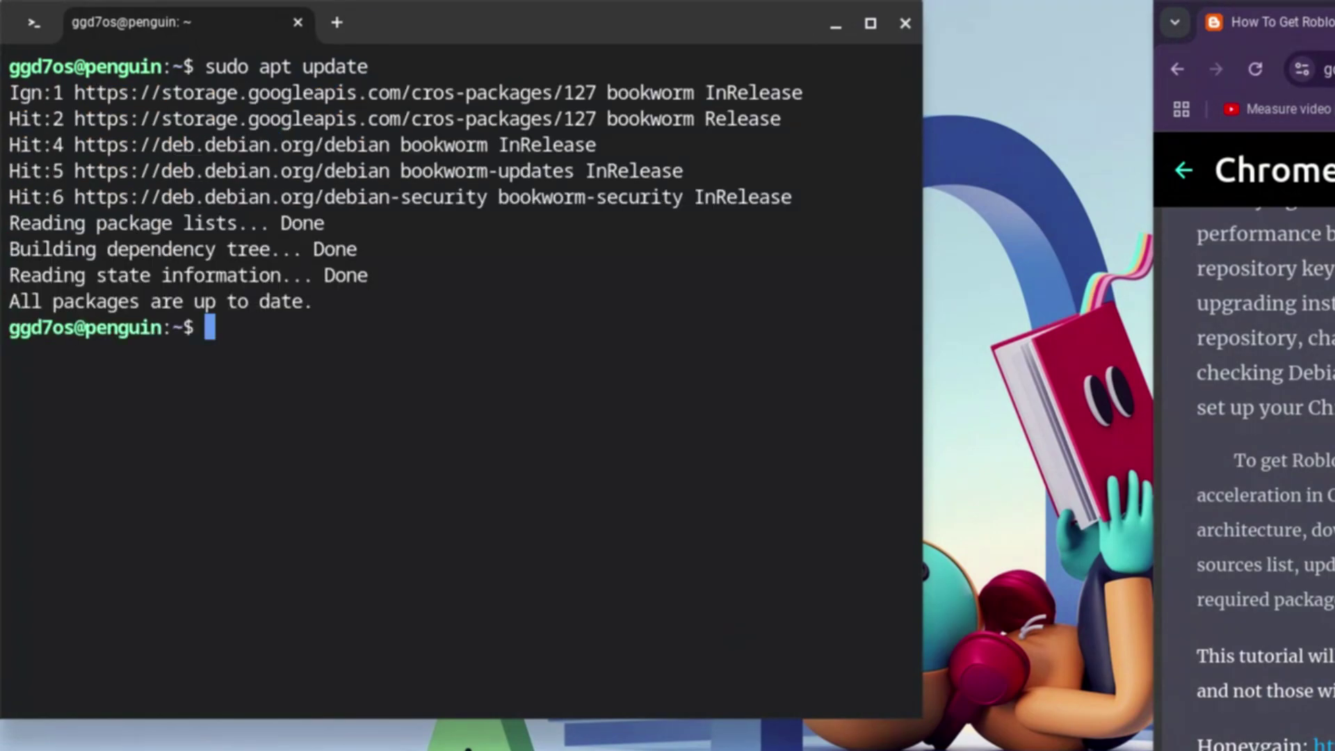
pyautogui.write('sudo ')
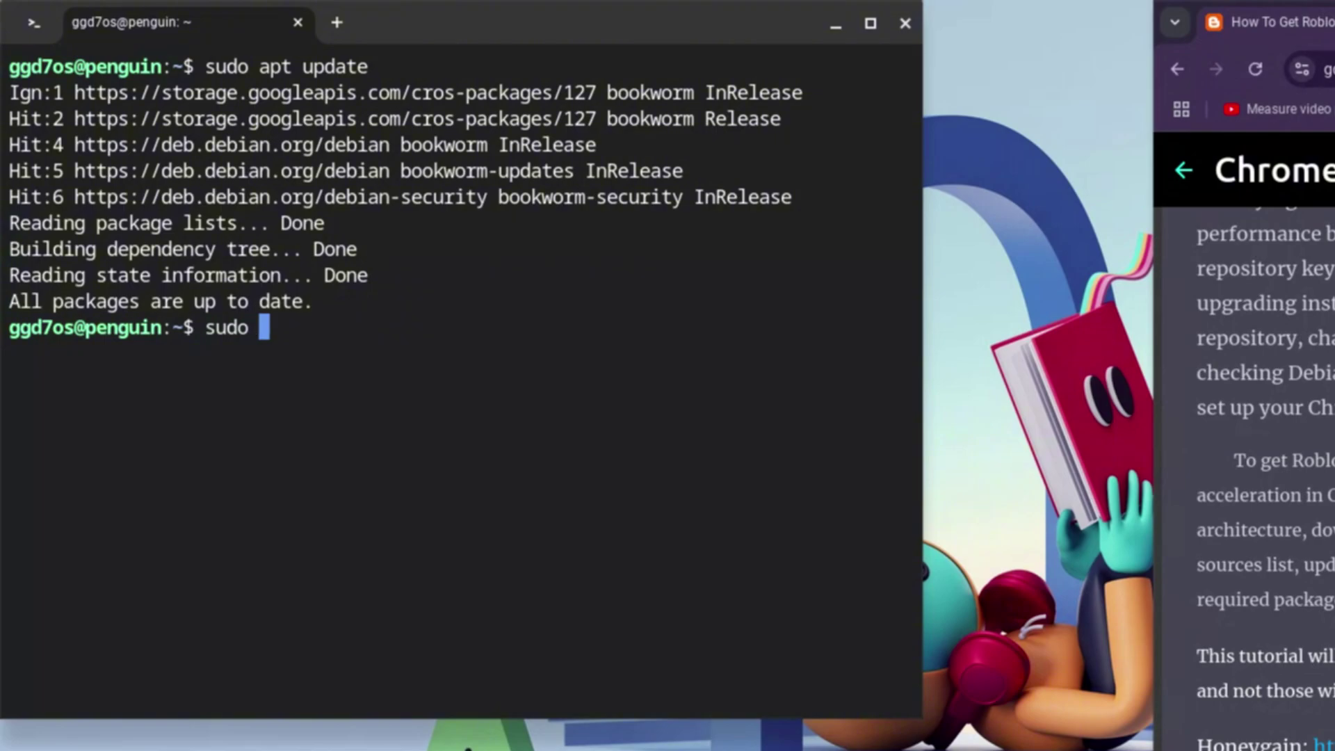
pyautogui.write('apt up')
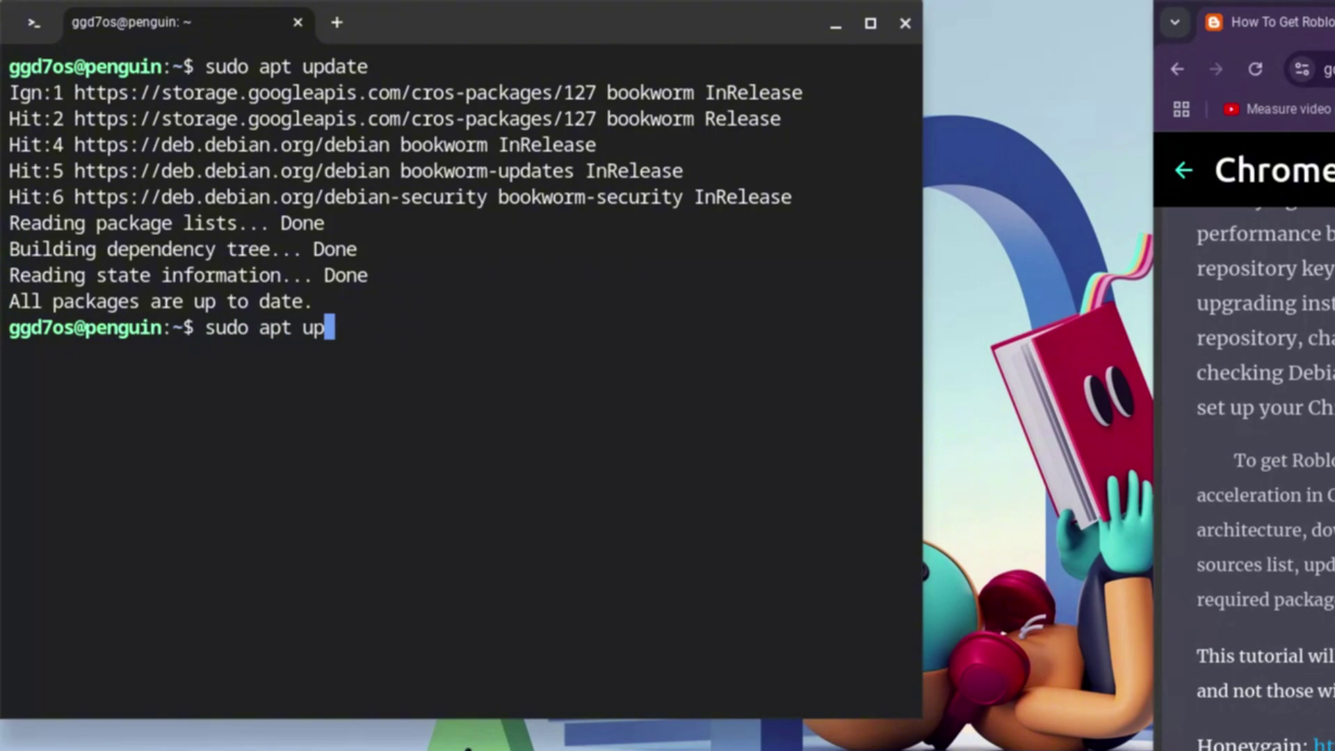
pyautogui.write('grade')
pyautogui.press('Return')
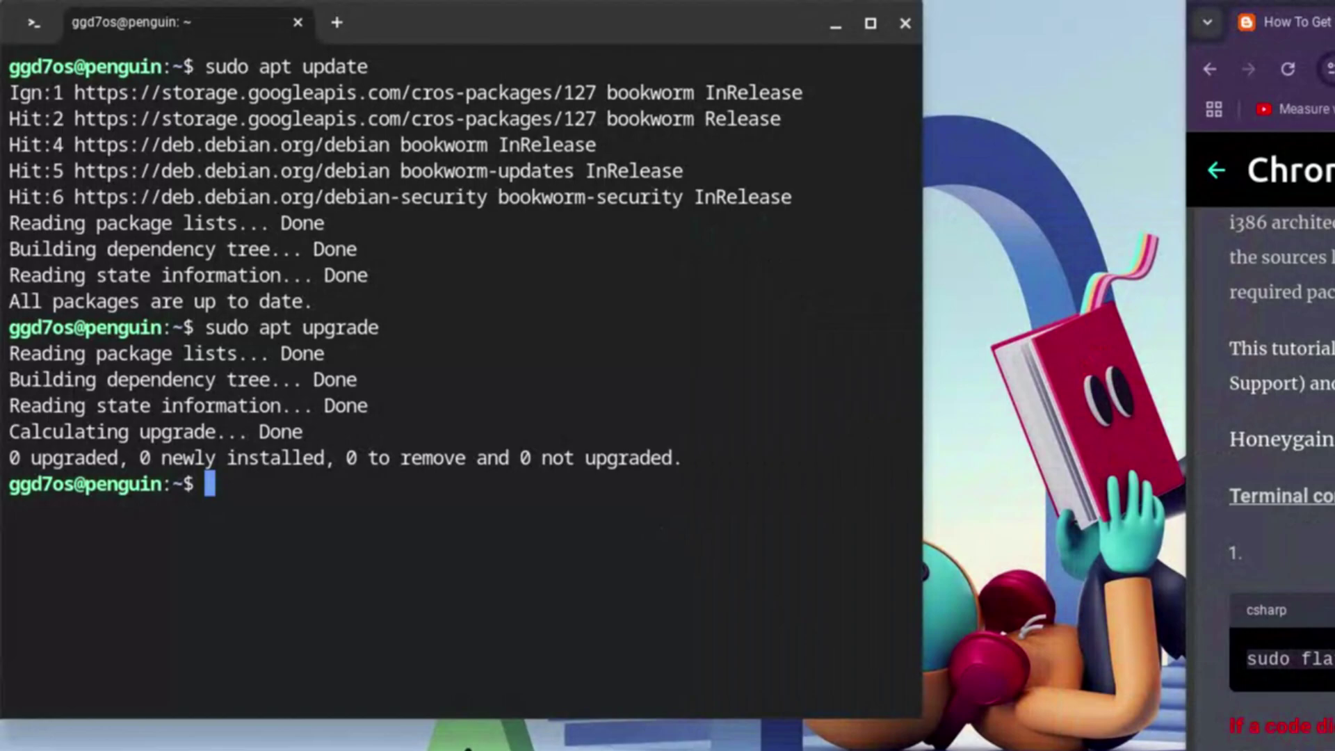
# Check the Debian version with cat /etc/debian_version, then run sudo apt install flatpak
pyautogui.write('cat ')
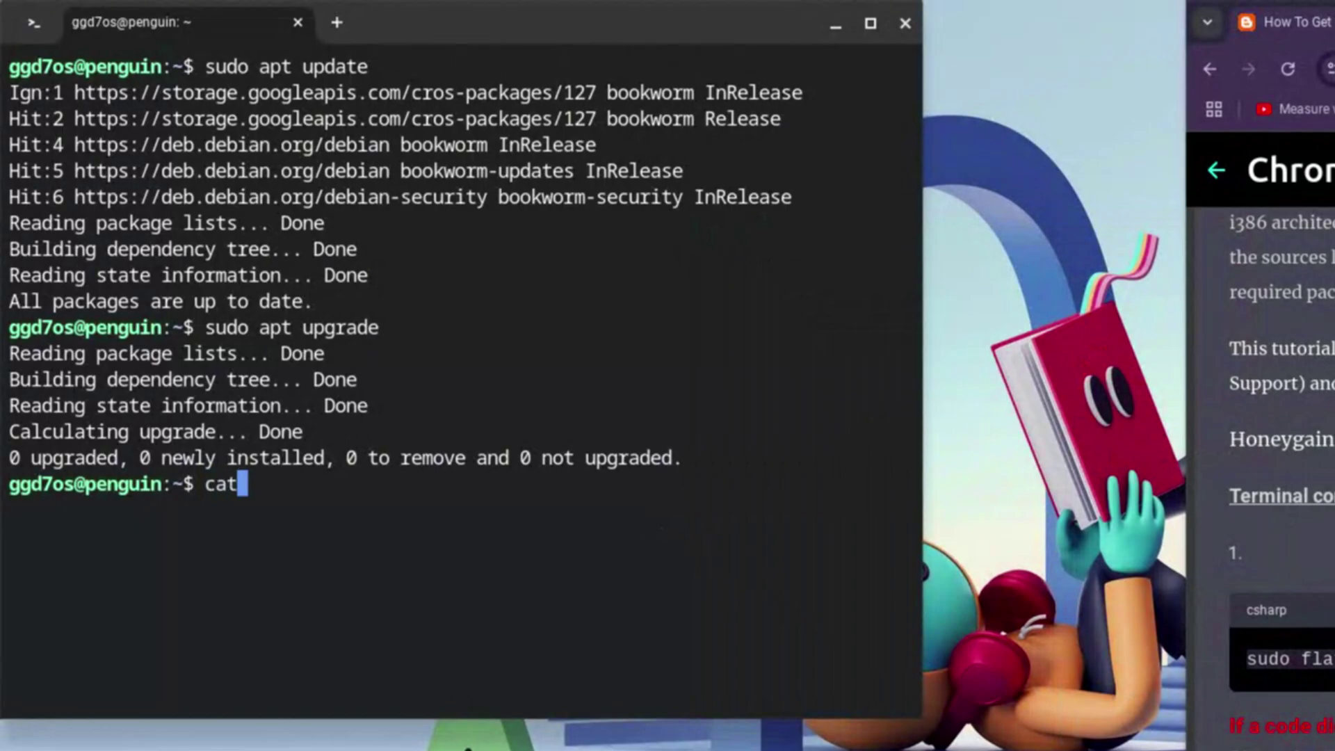
pyautogui.write('/etc')
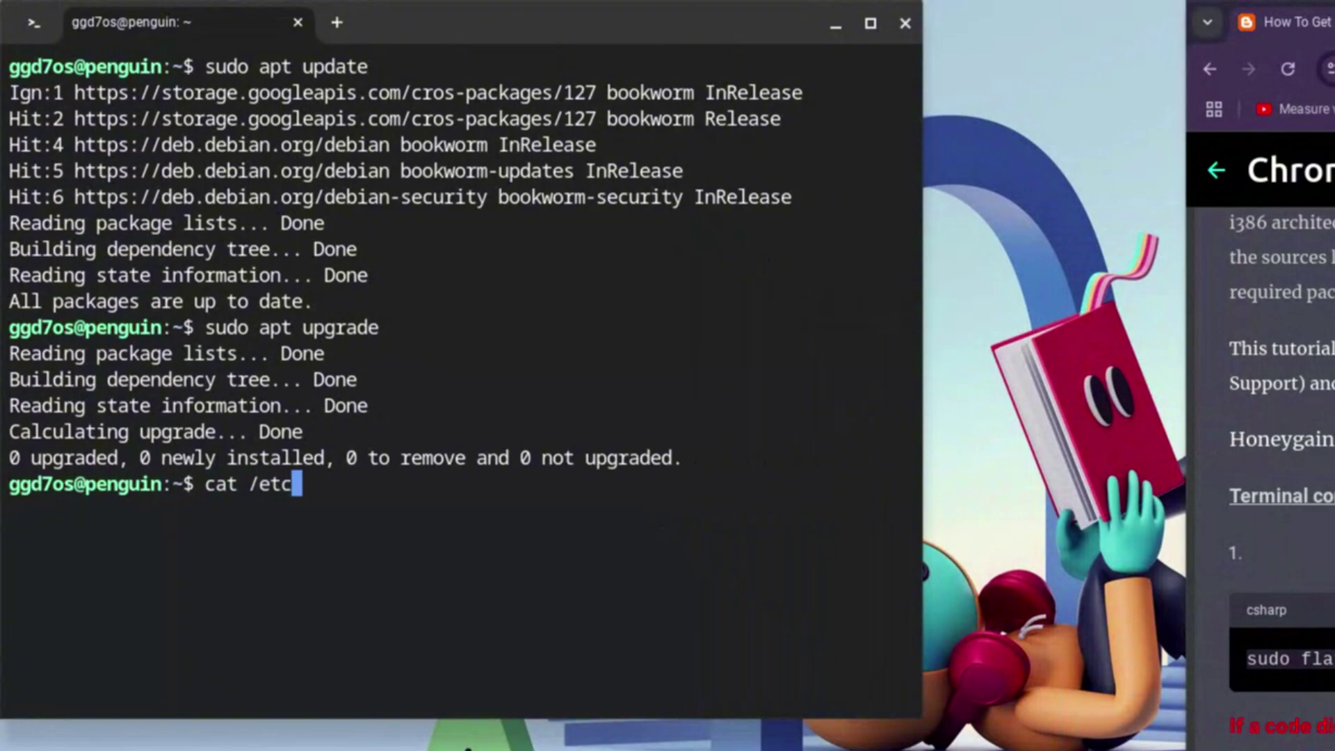
pyautogui.write('/debian')
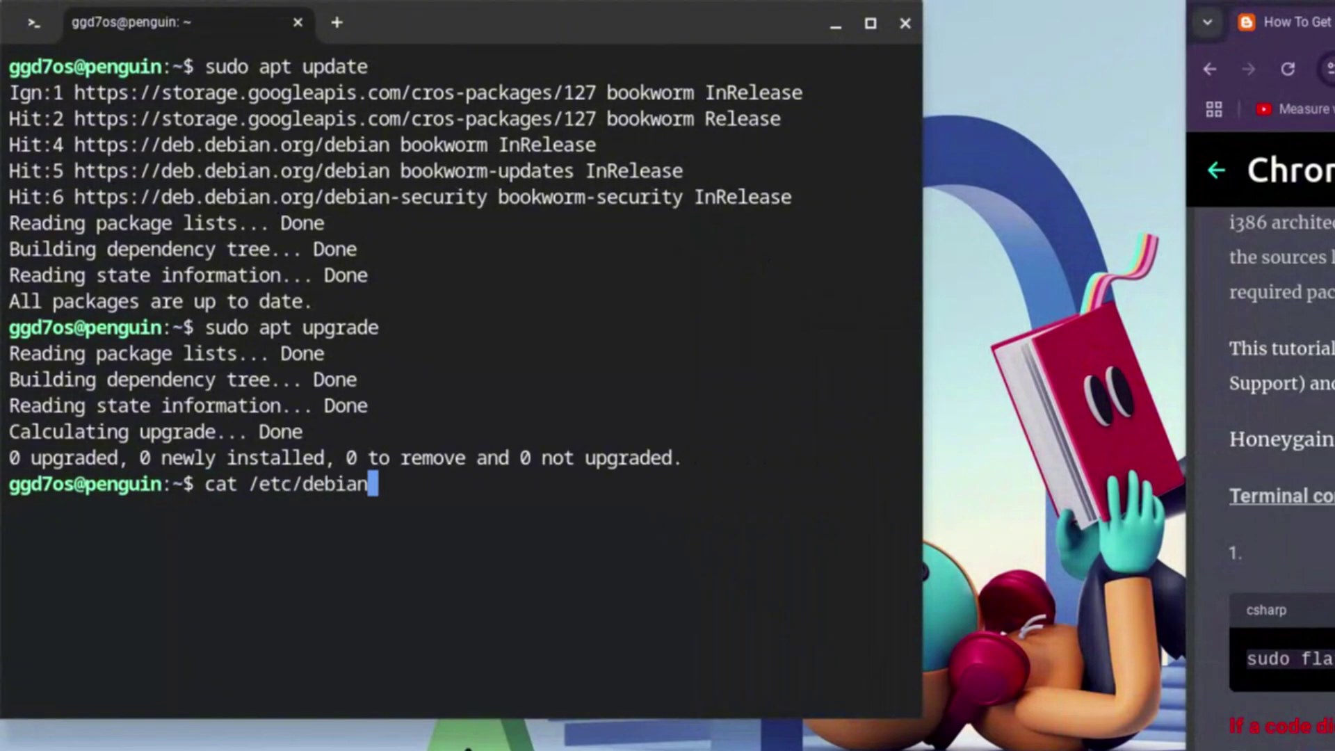
pyautogui.write('_version')
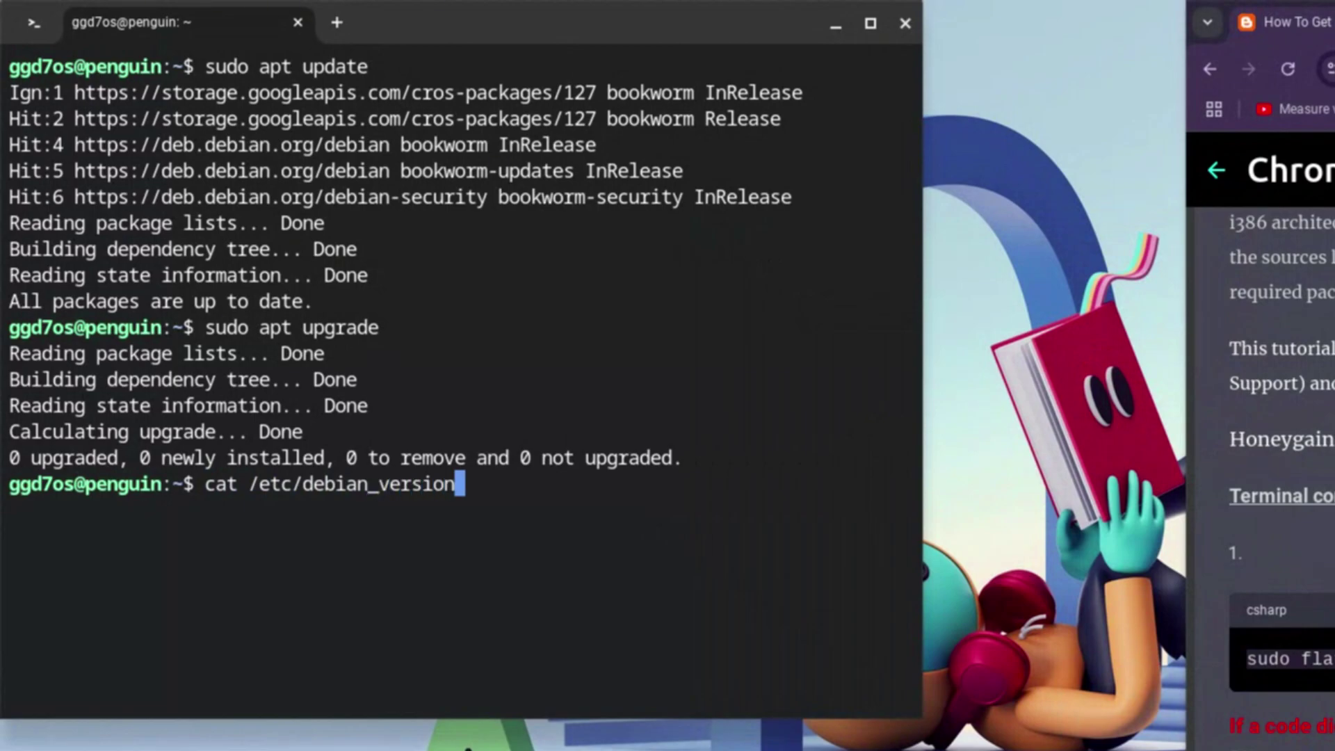
pyautogui.press('Return')
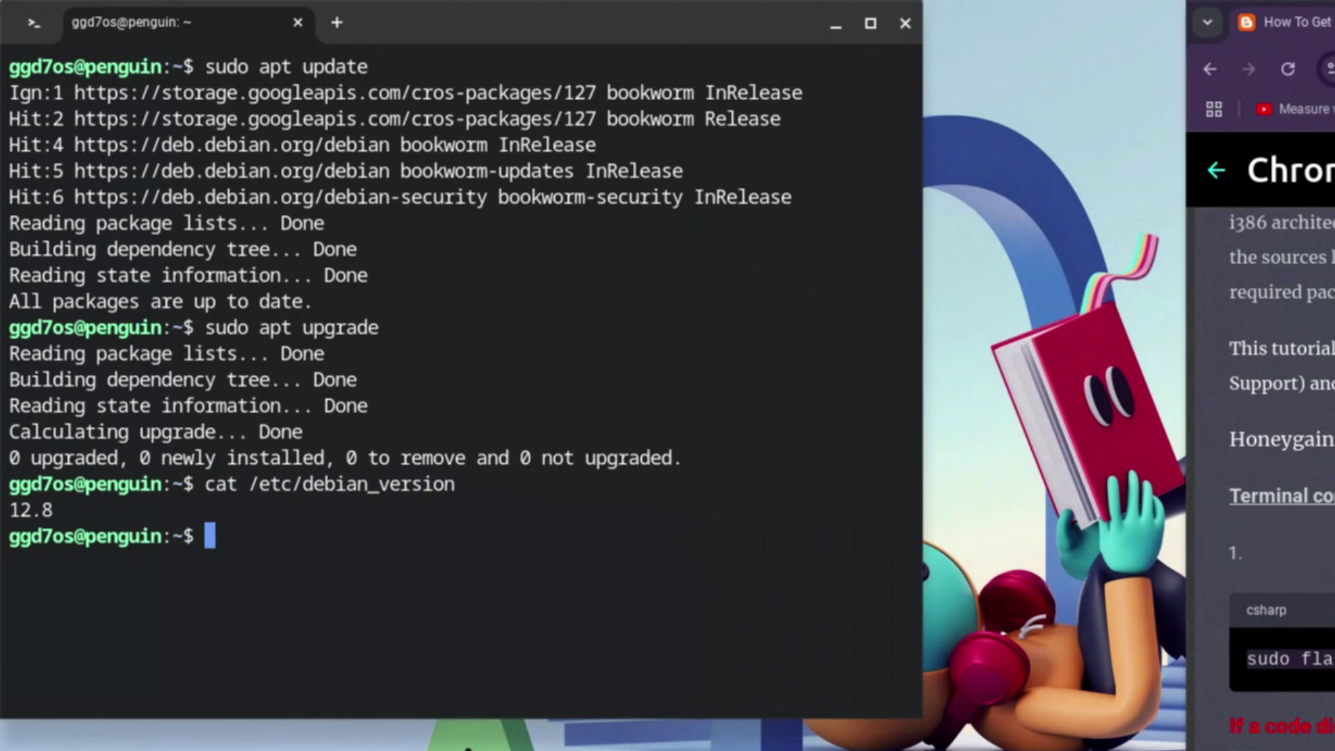
pyautogui.write('sudo a')
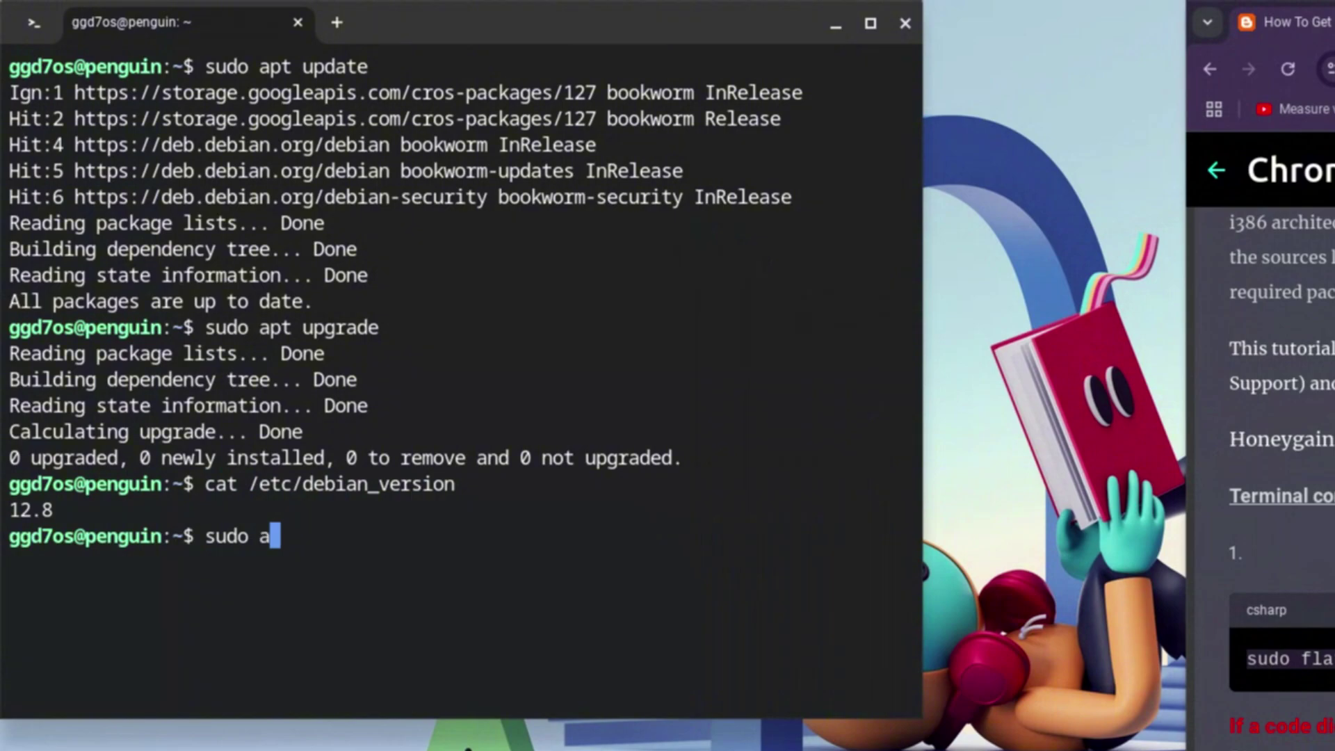
pyautogui.write('pt install')
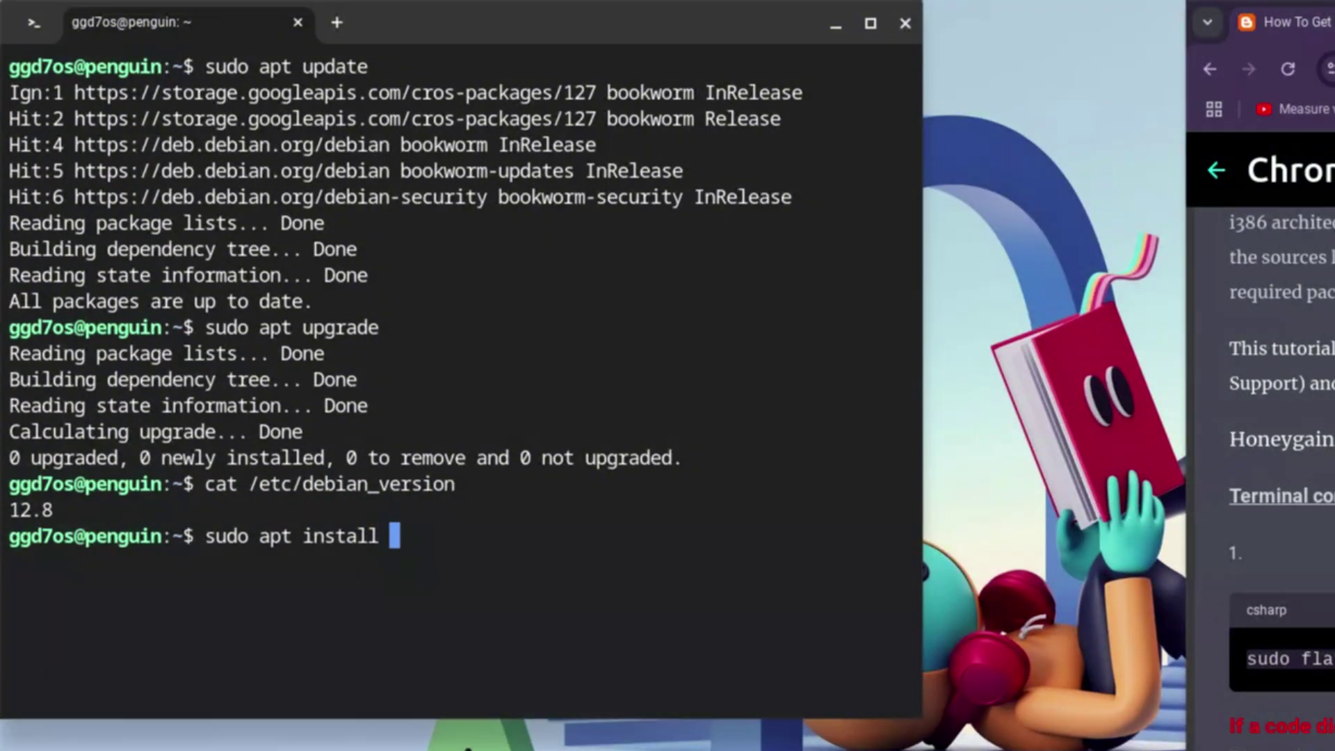
pyautogui.write(' flatpa')
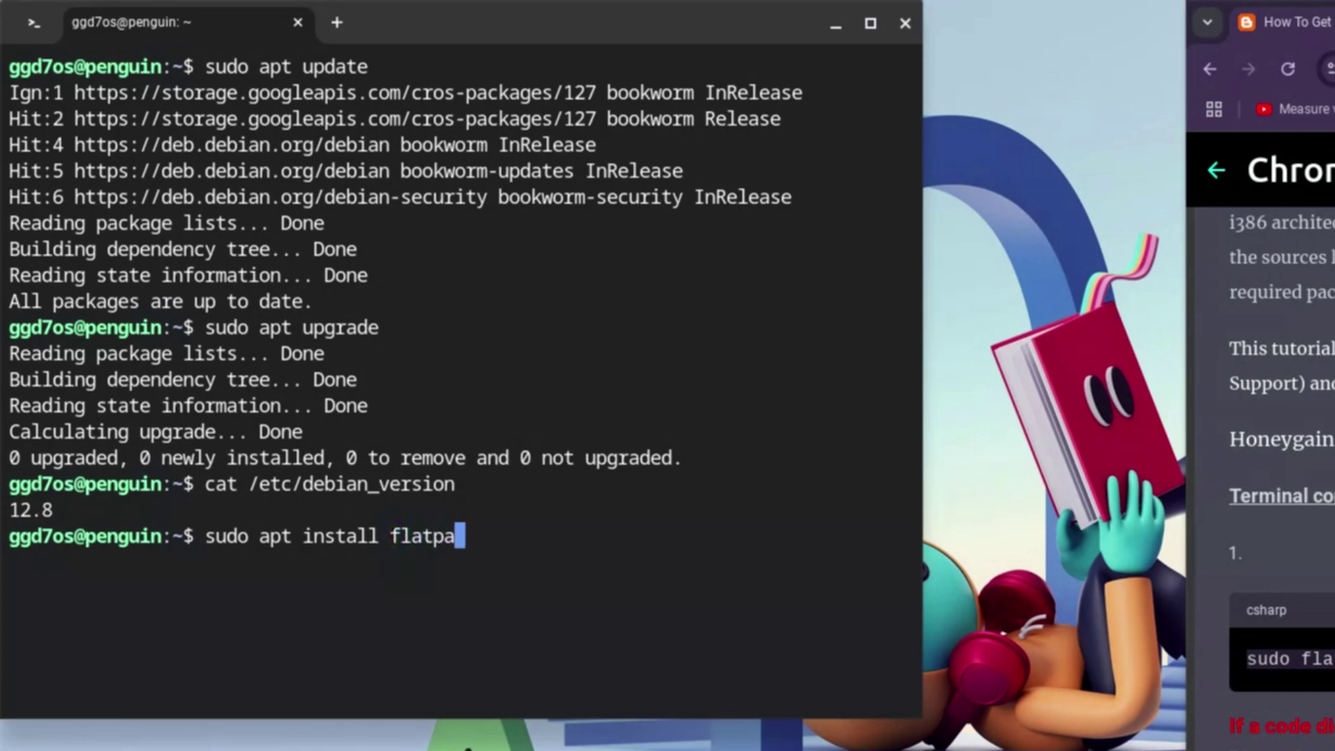
pyautogui.write('k')
pyautogui.press('Return')
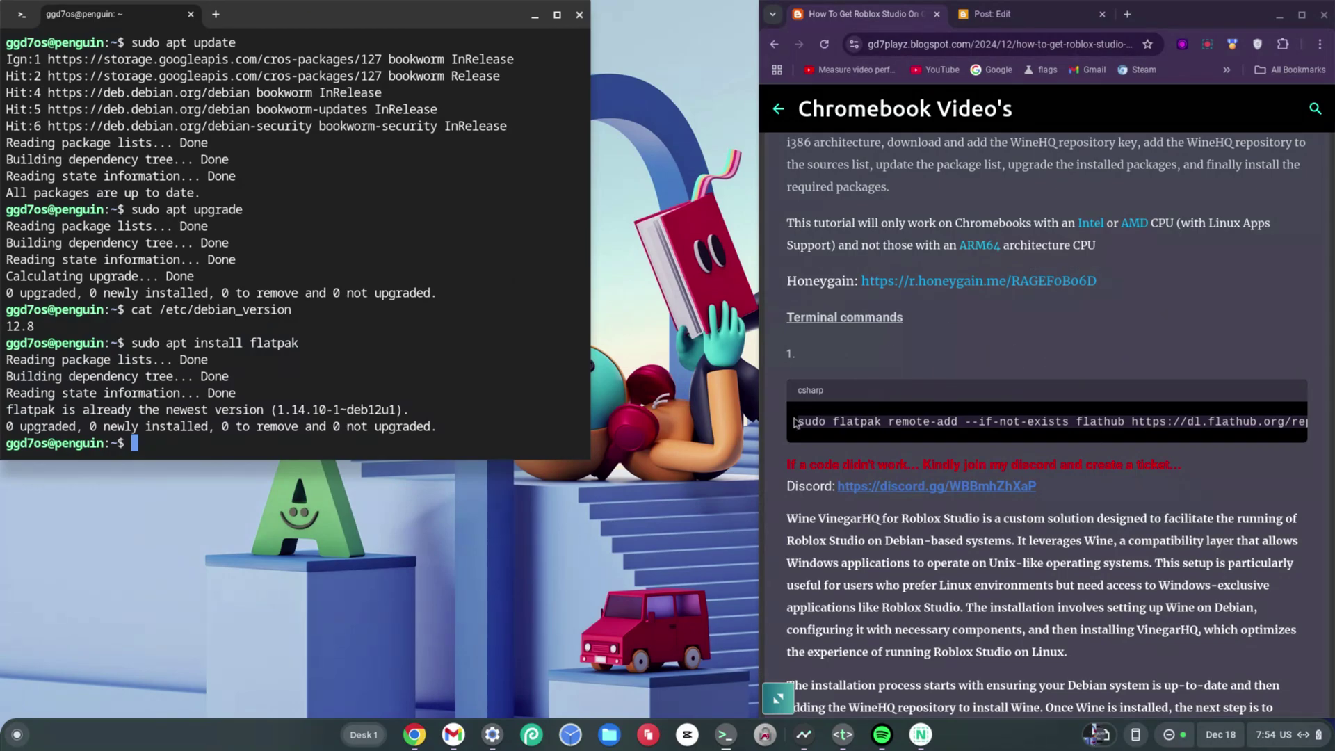
# Copy the Flathub remote-add command from the tutorial page and run it in the terminal
pyautogui.moveTo(795, 422); pyautogui.dragTo(1302, 422)
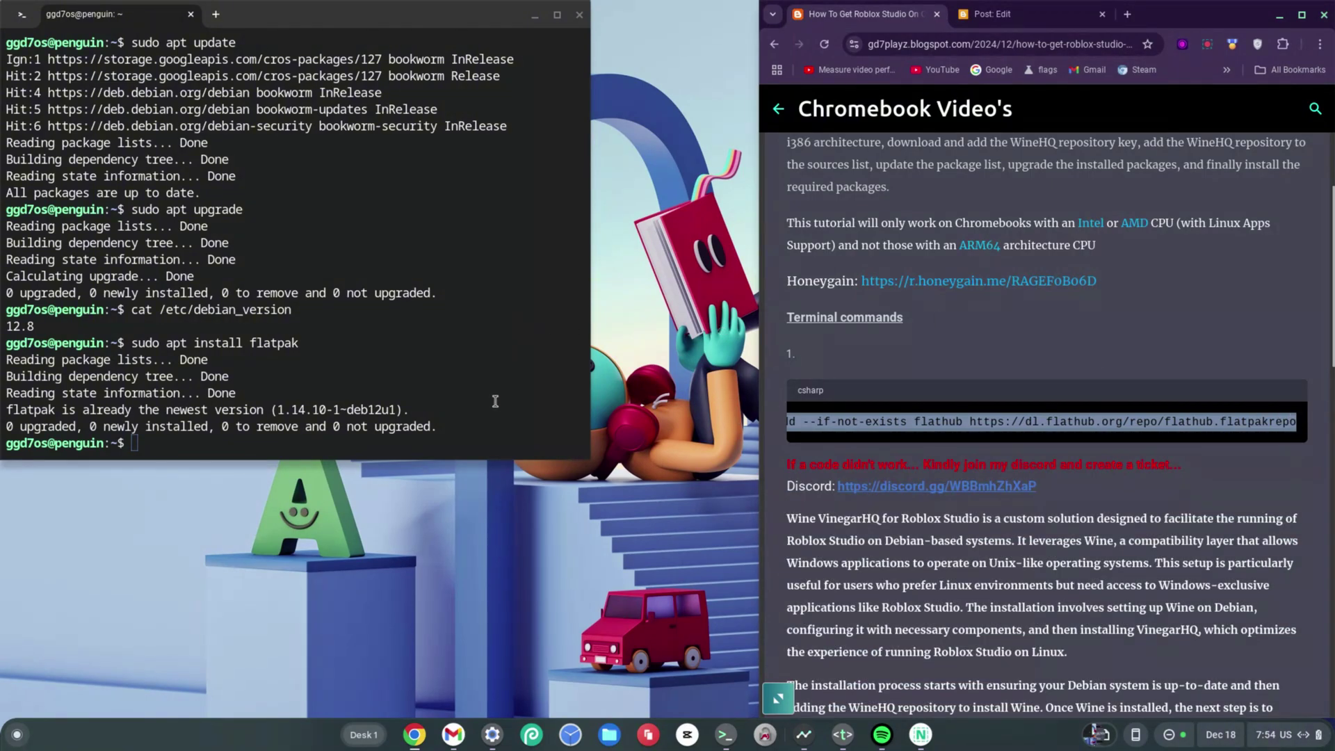
pyautogui.rightClick(467, 412)
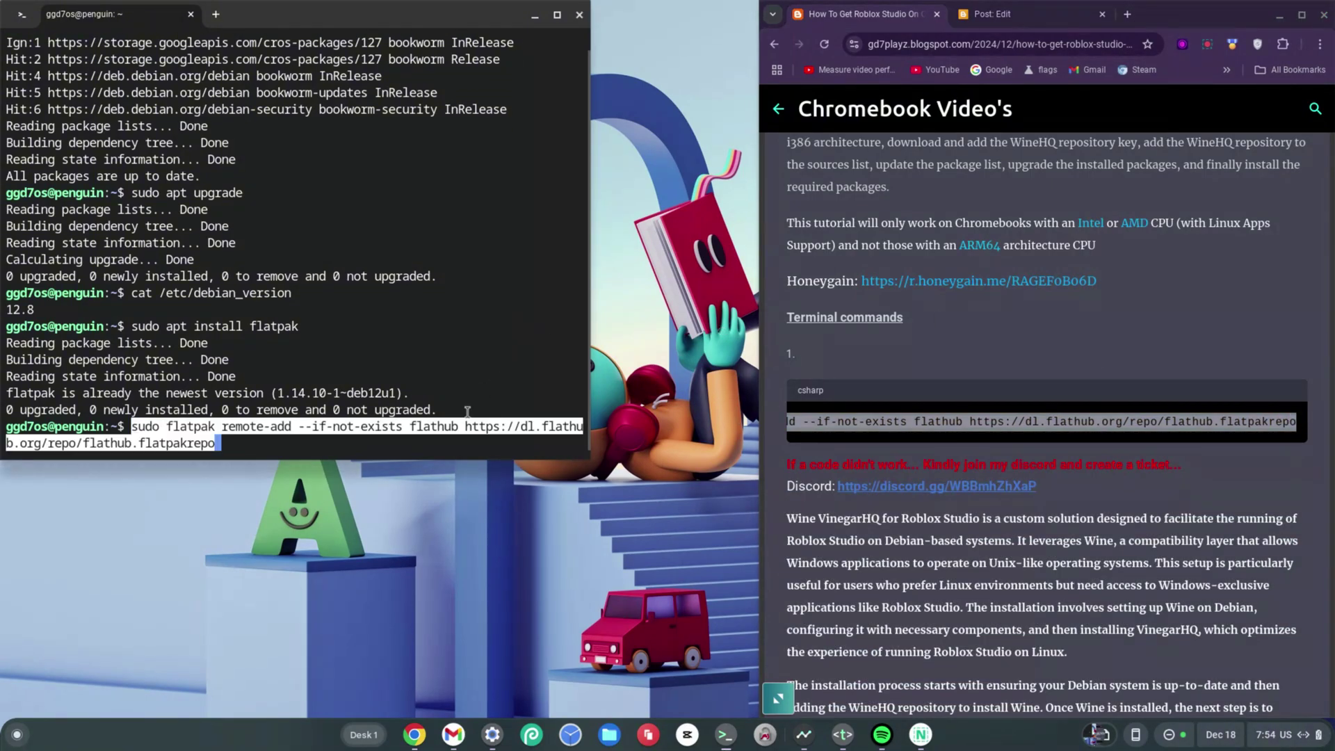
pyautogui.press('Return')
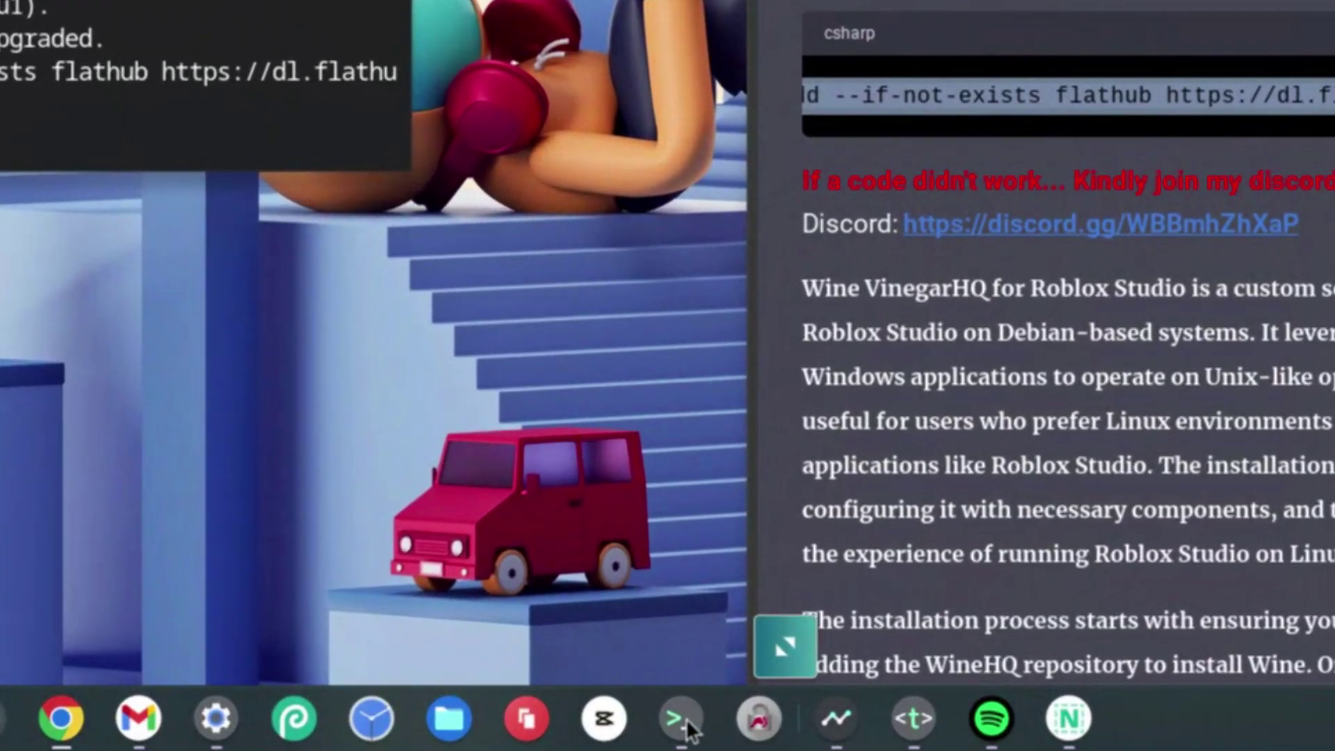
# Shut down Linux from the Terminal shelf icon's context menu
pyautogui.rightClick(686, 719)
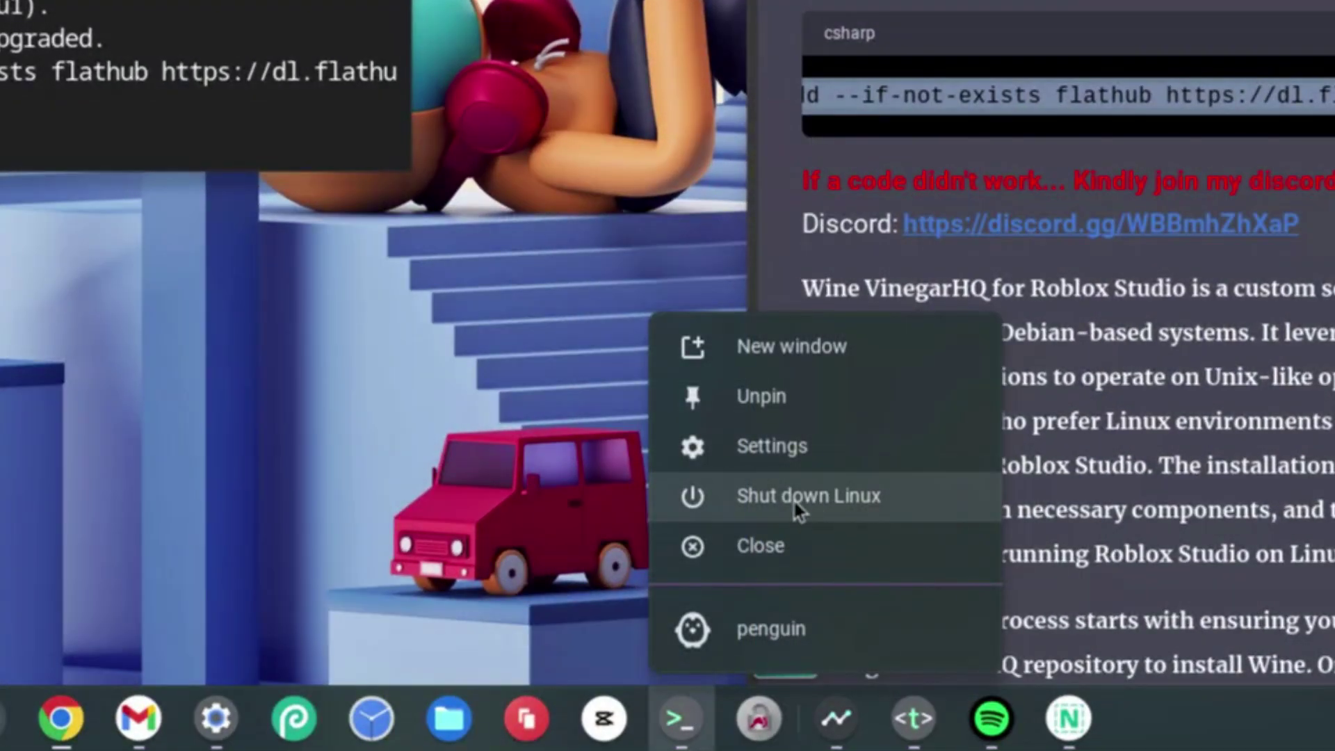
pyautogui.click(836, 511)
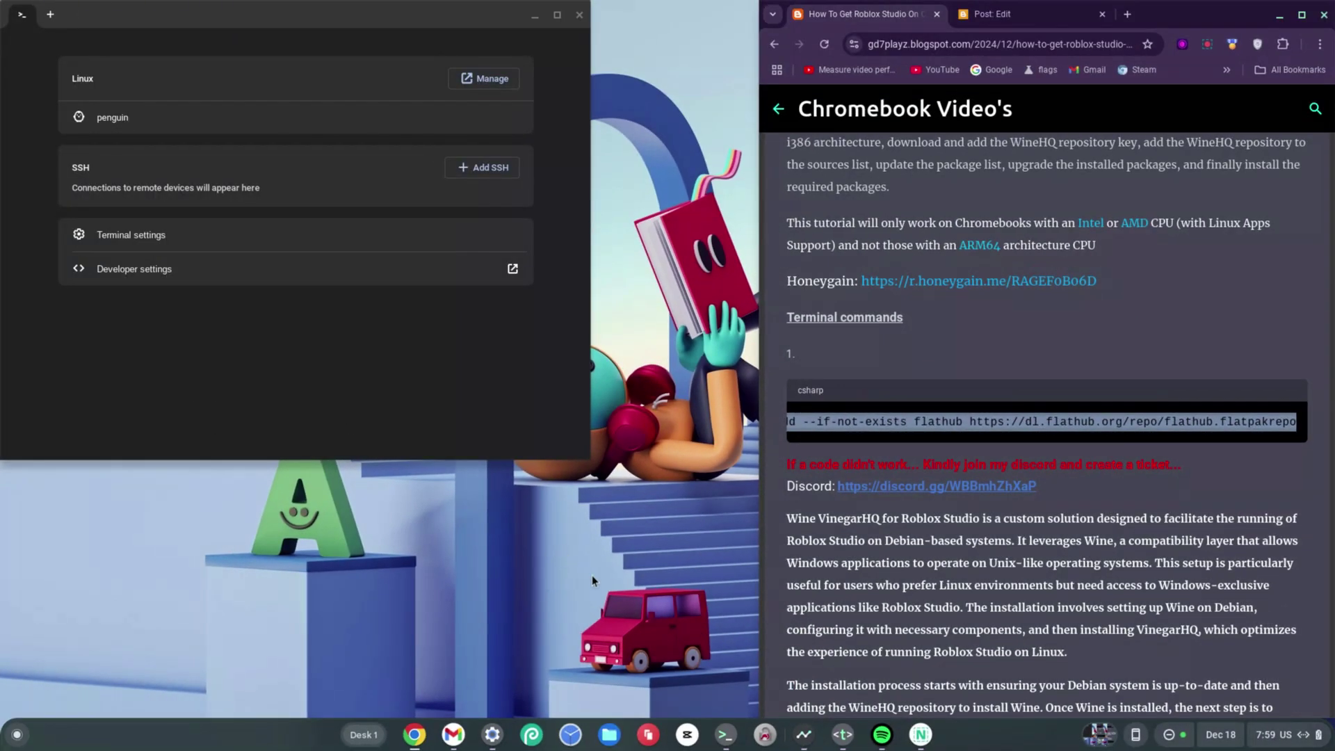
# In a new penguin shell, run sudo flatpak install flathub org.vinegarhq.Vinegar/x86_64/stable
pyautogui.click(114, 119)
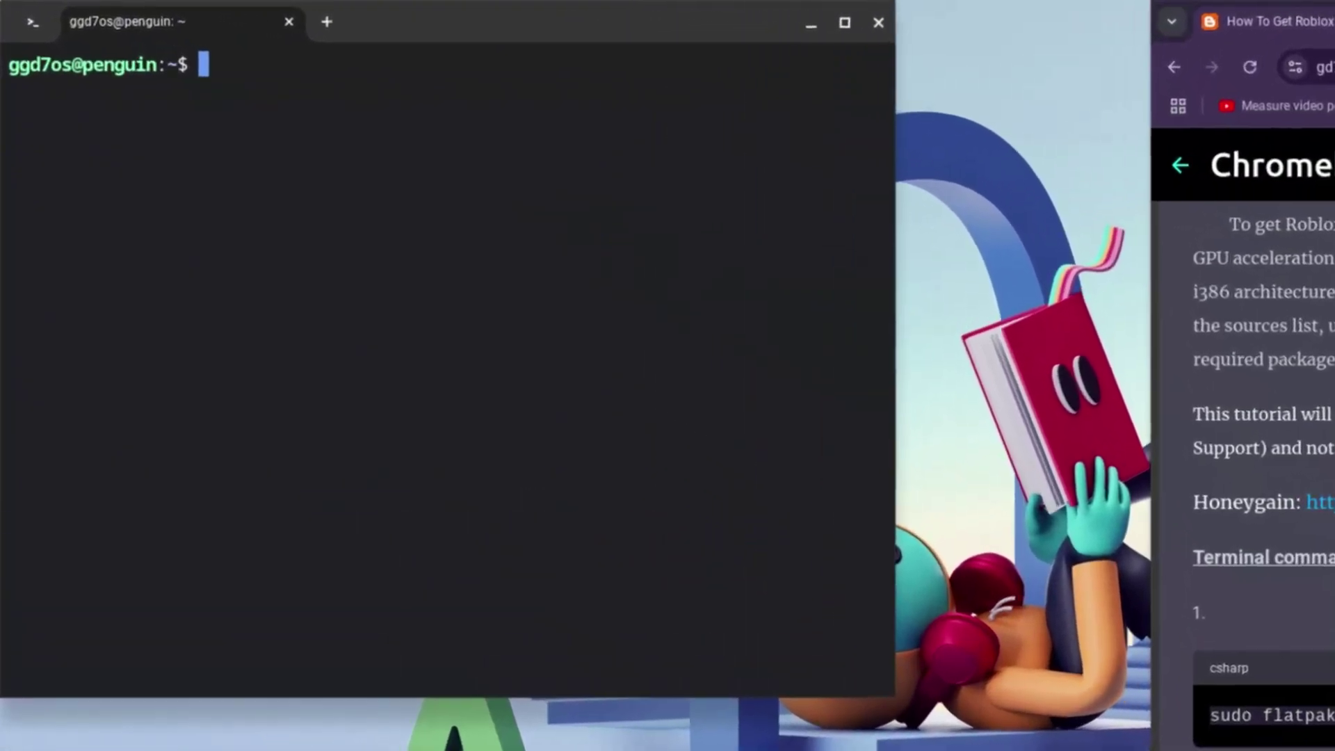
pyautogui.write('sudo ')
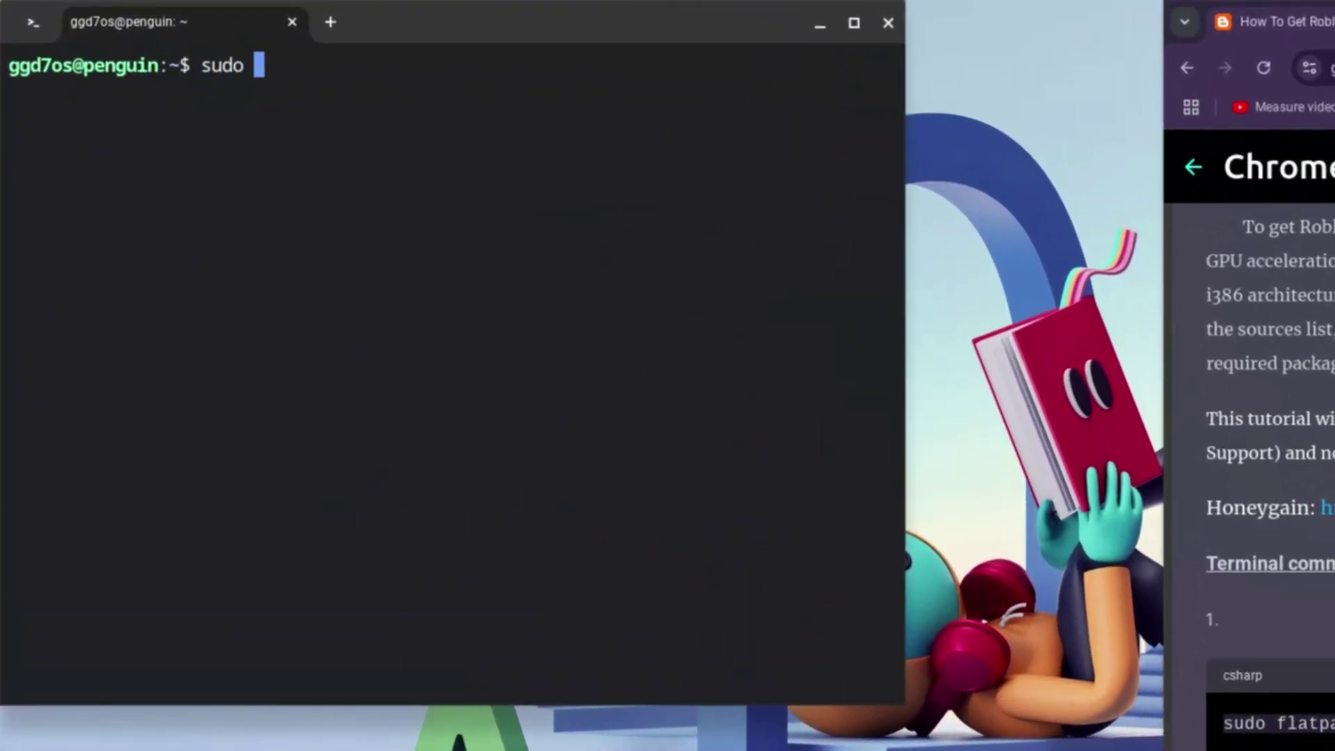
pyautogui.write('flatpak')
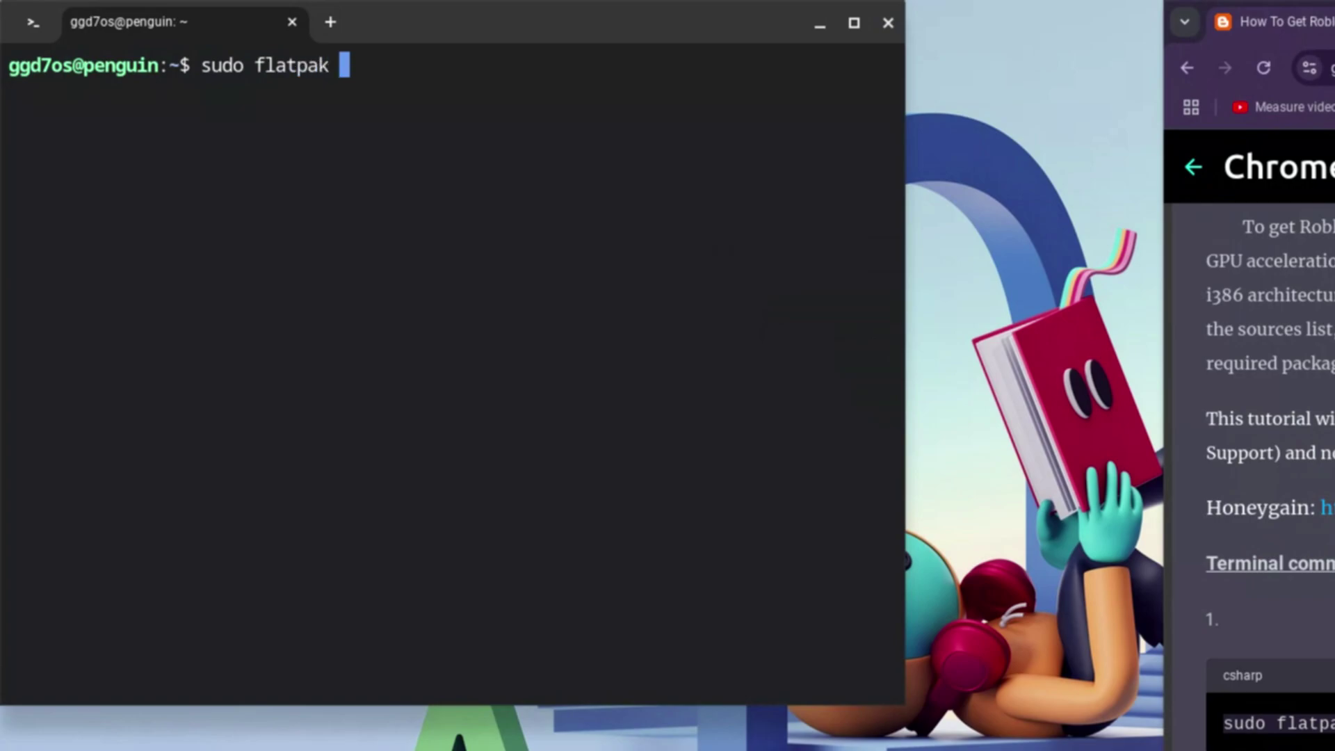
pyautogui.write(' install')
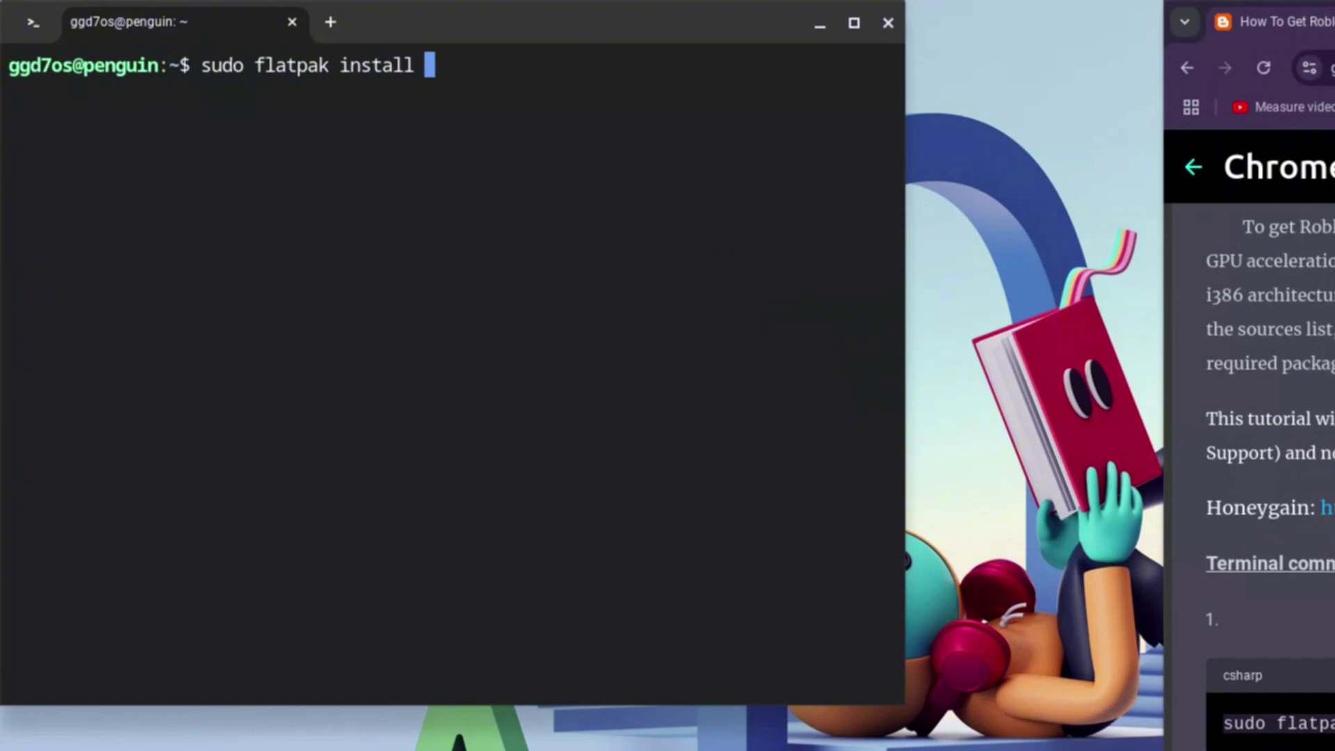
pyautogui.write('flathub')
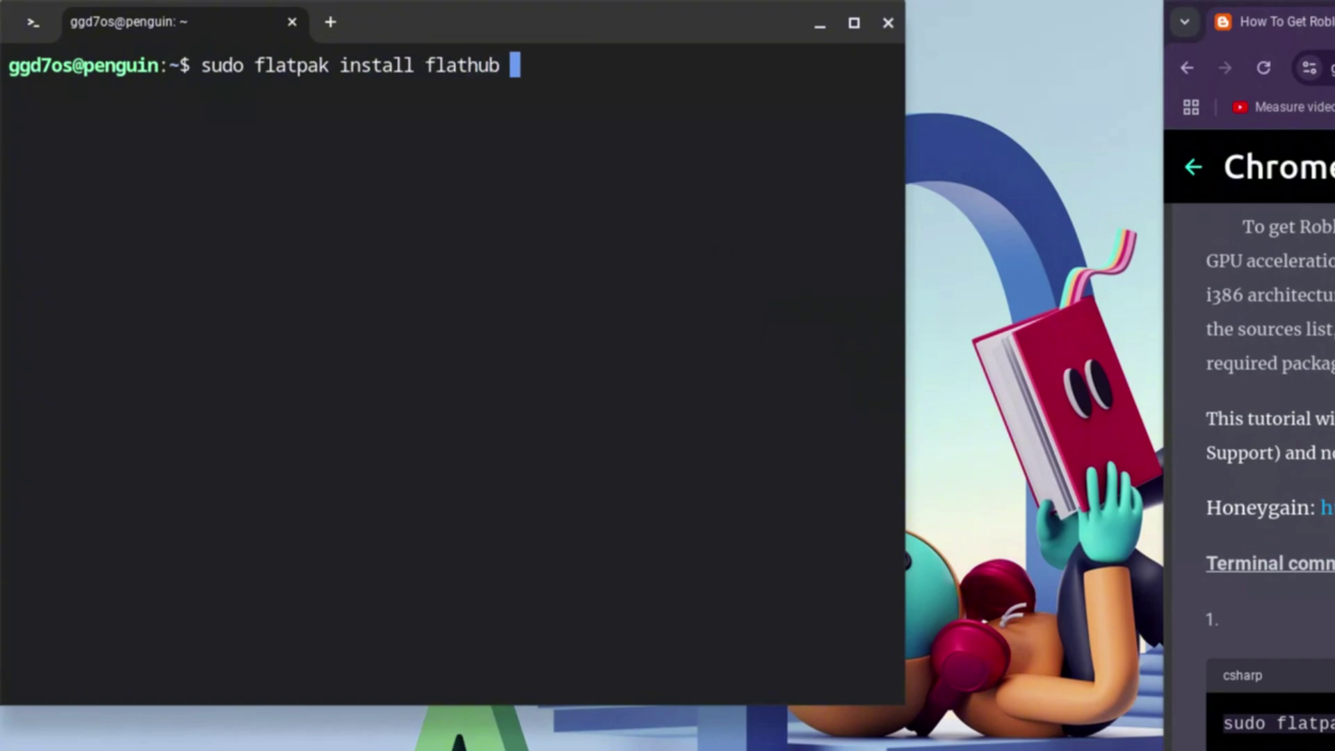
pyautogui.write(' org.vin')
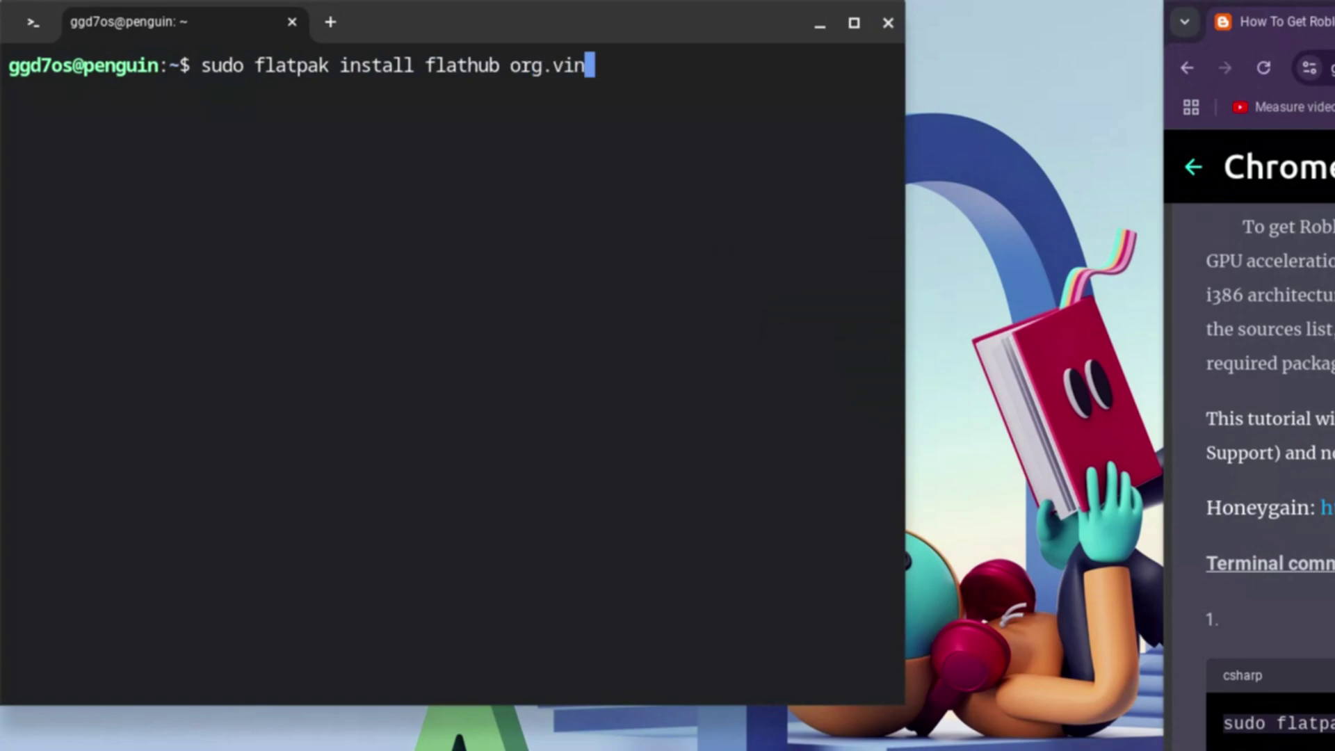
pyautogui.write('egarh')
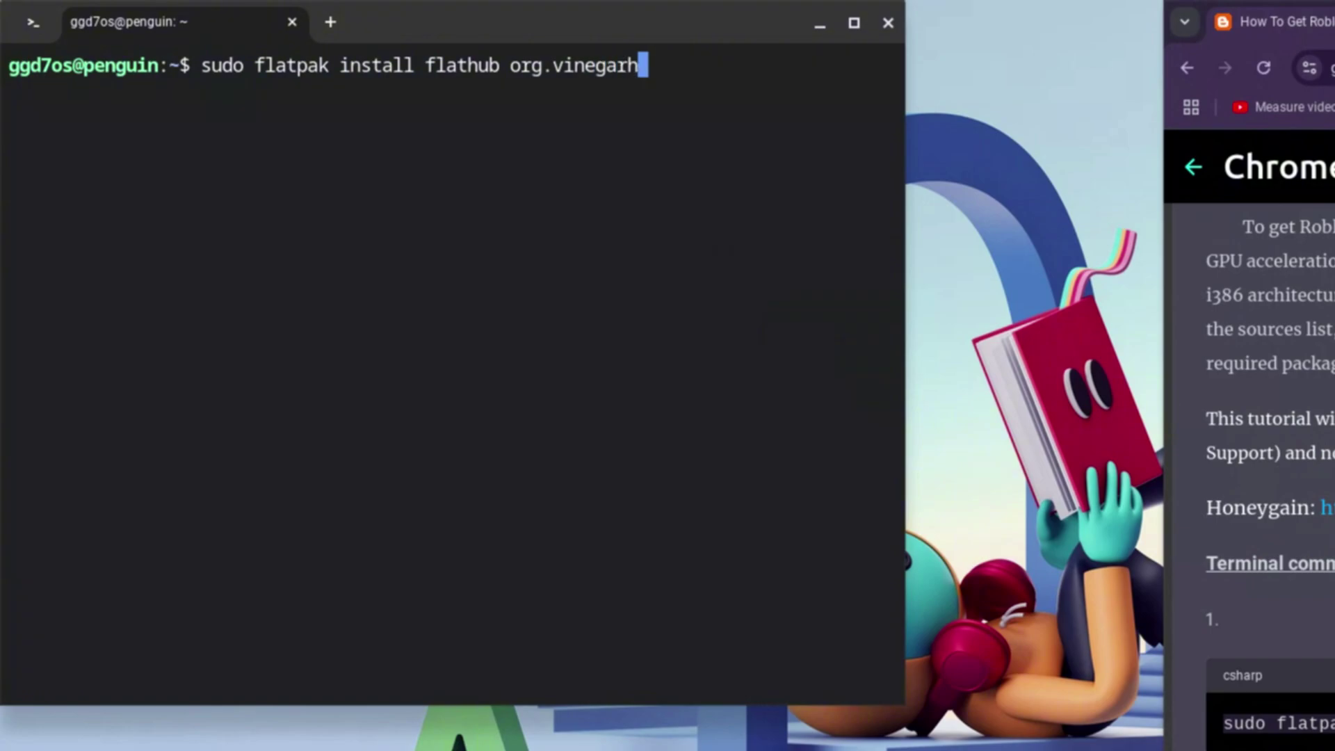
pyautogui.write('q.Vinegar')
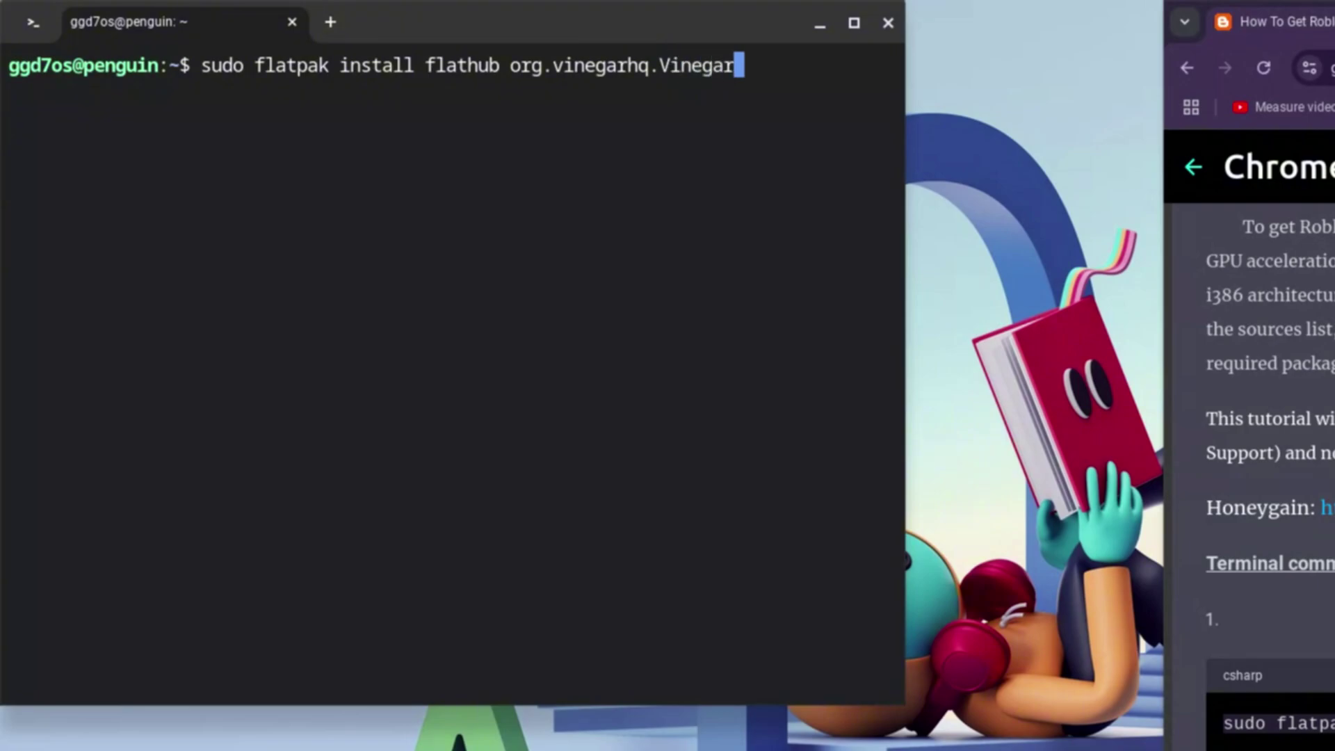
pyautogui.write('/x86_')
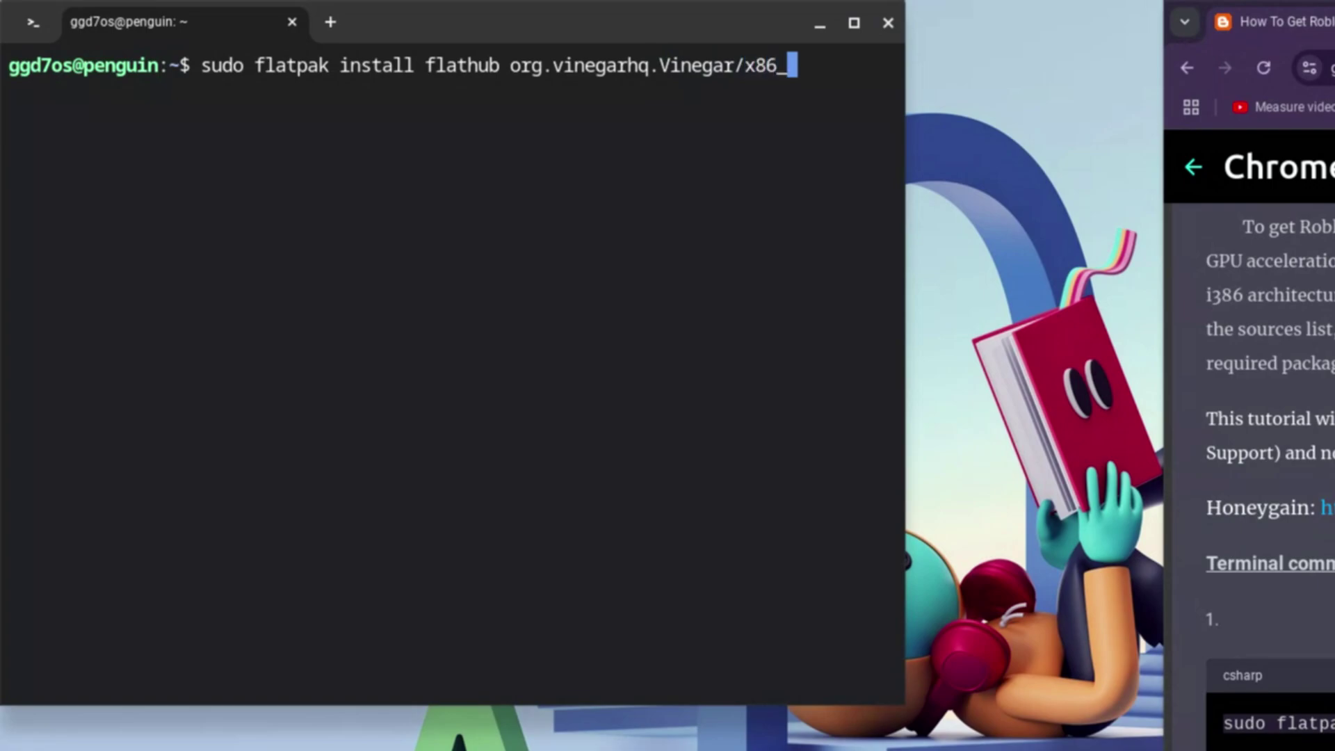
pyautogui.write('64/stable')
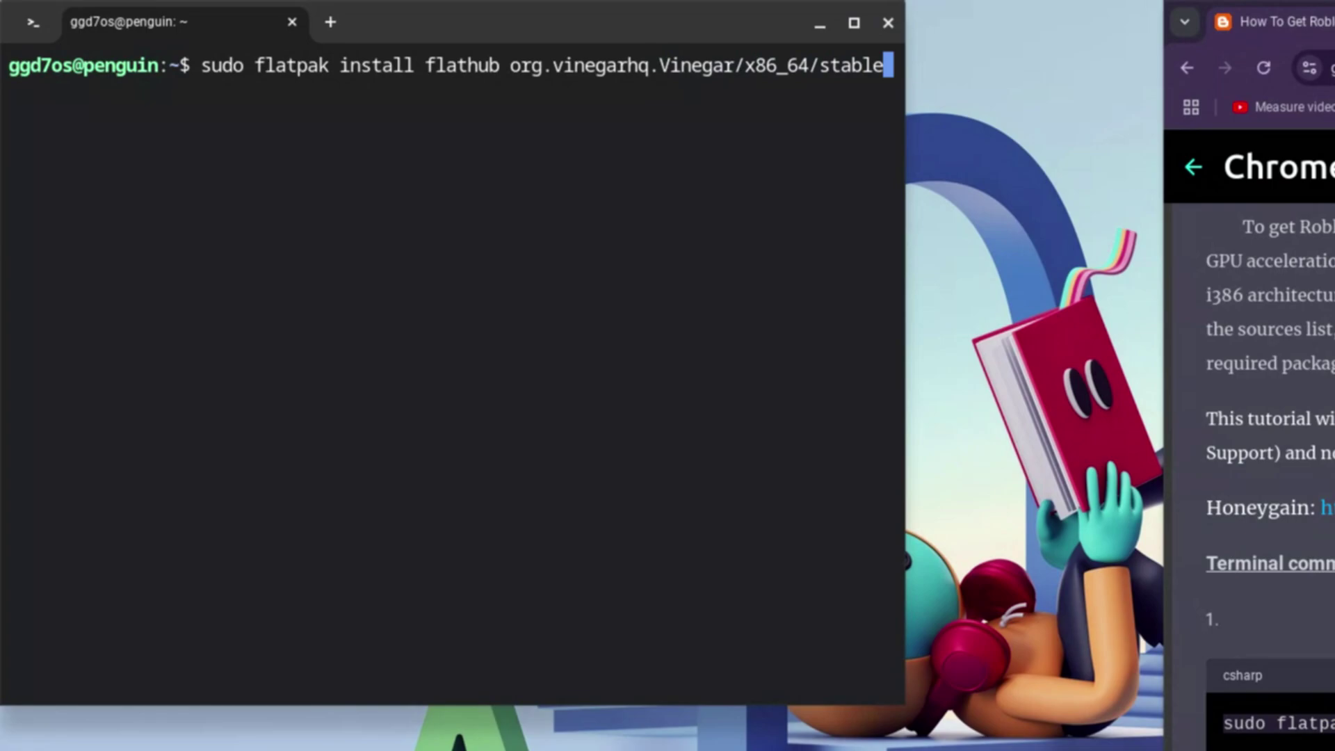
pyautogui.press('Return')
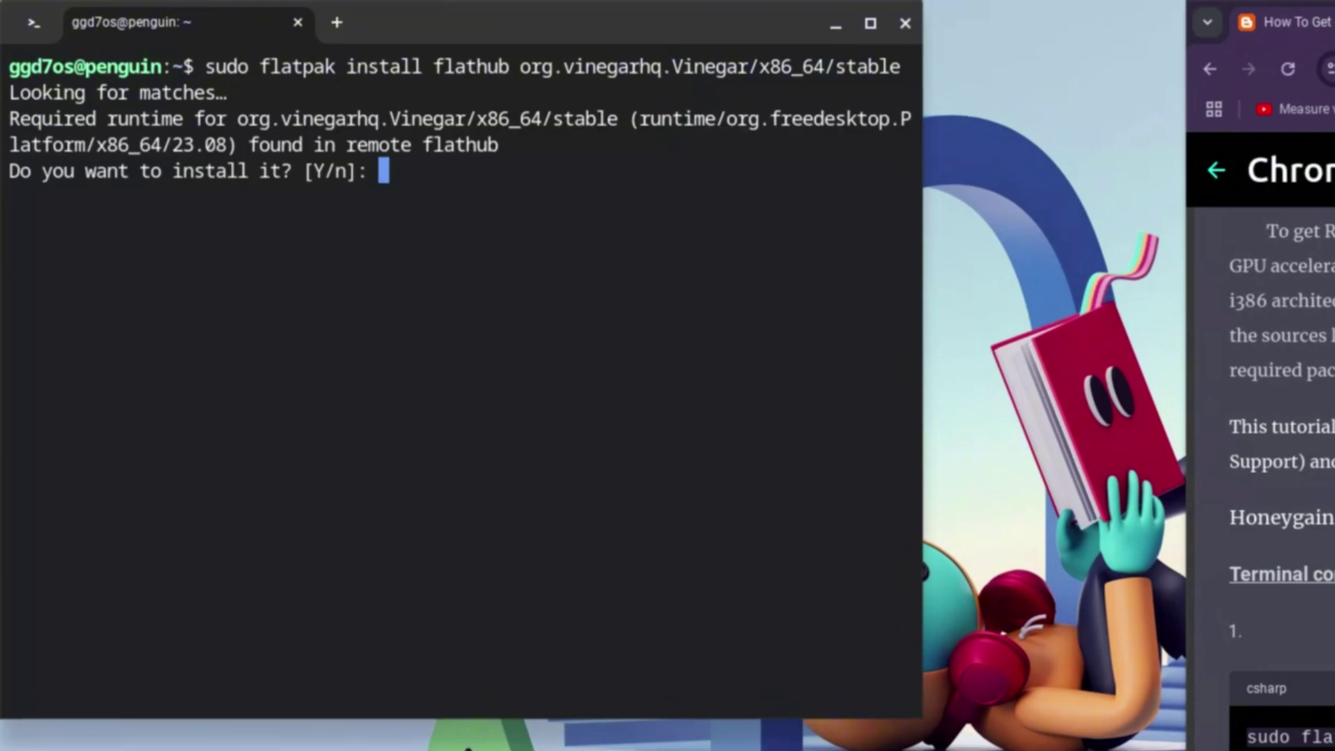
# Answer y to both prompts to install the required runtime and Vinegar
pyautogui.write('y')
pyautogui.press('Return')
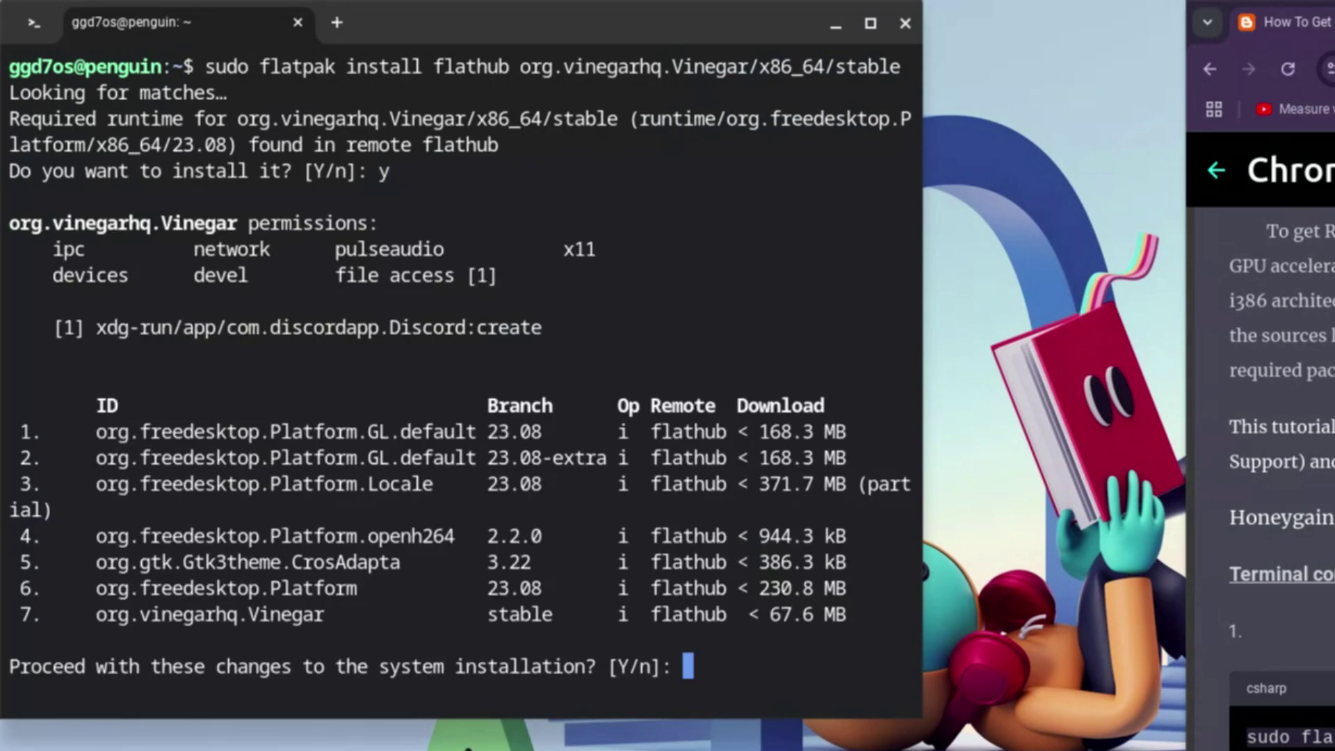
pyautogui.write('y')
pyautogui.press('Return')
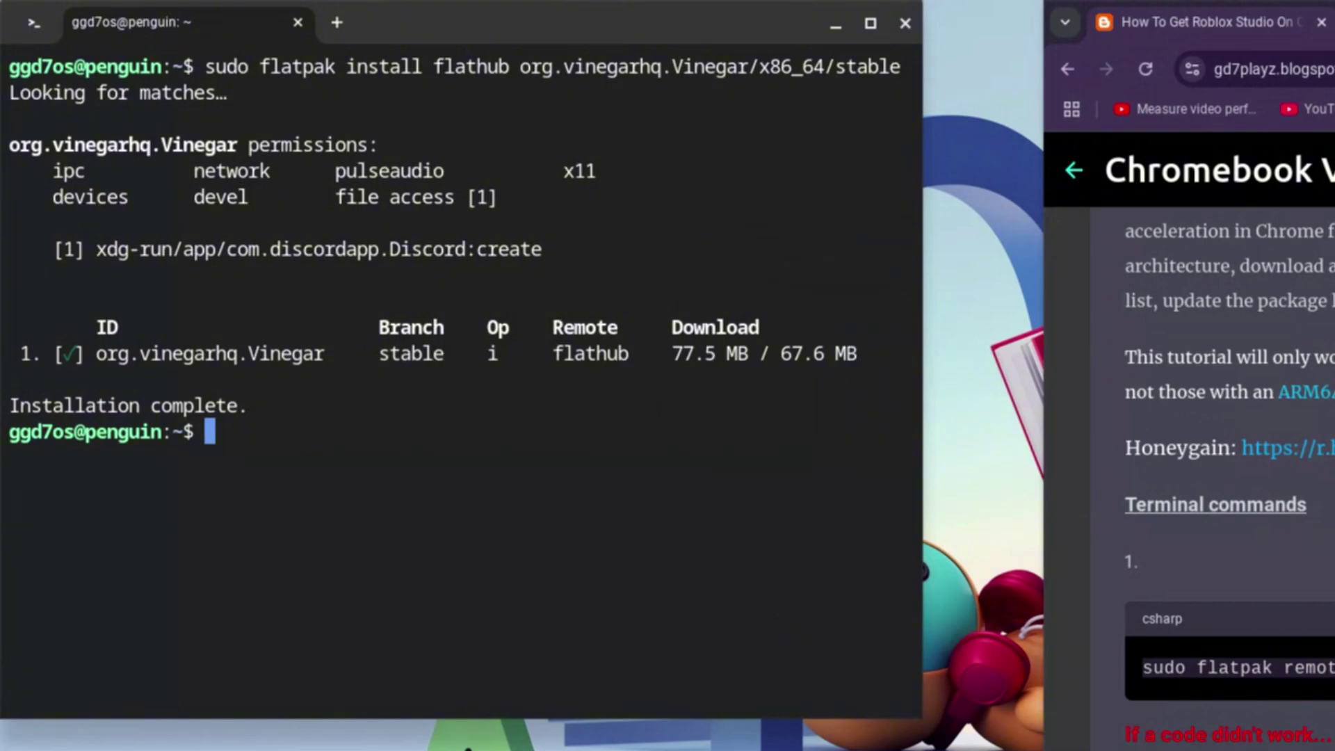
# Run 'flatpak run org.vinegarhq.Vinegar studio run' to launch Roblox Studio through Vinegar
pyautogui.write('flatp')
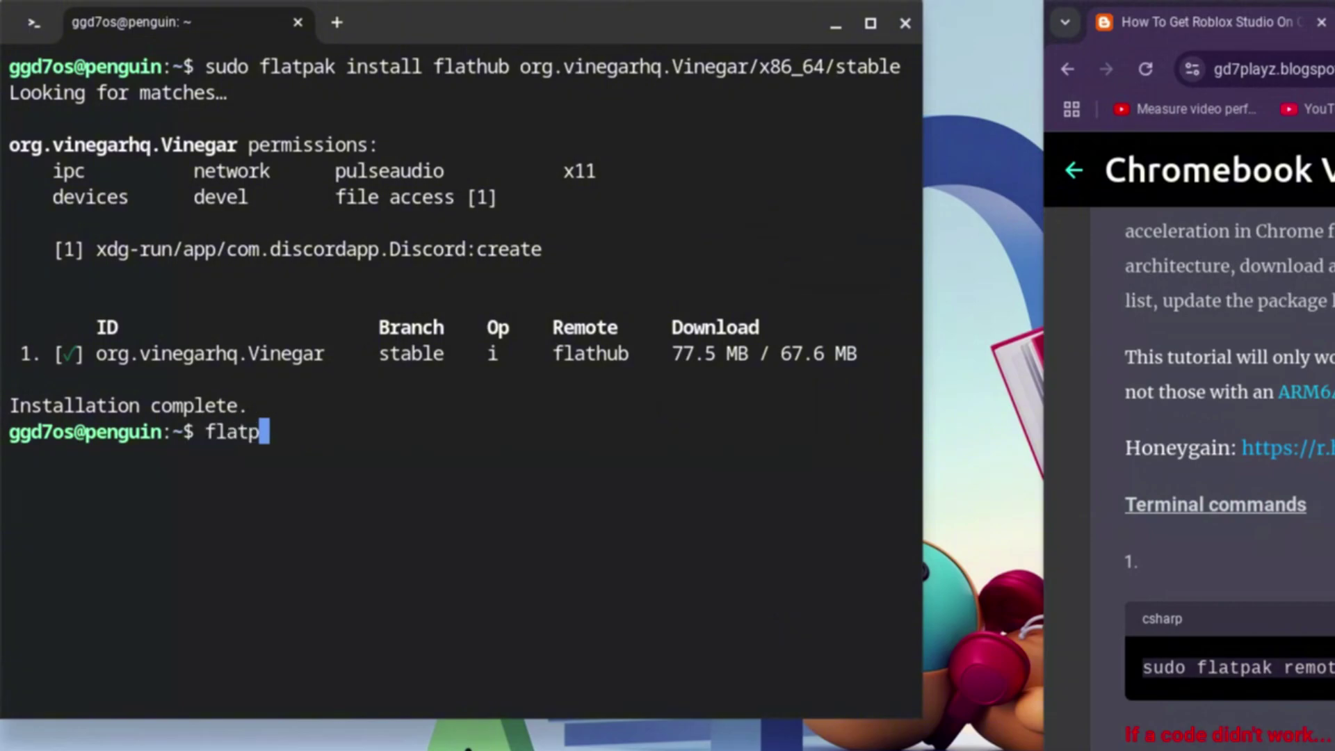
pyautogui.write('ak ru')
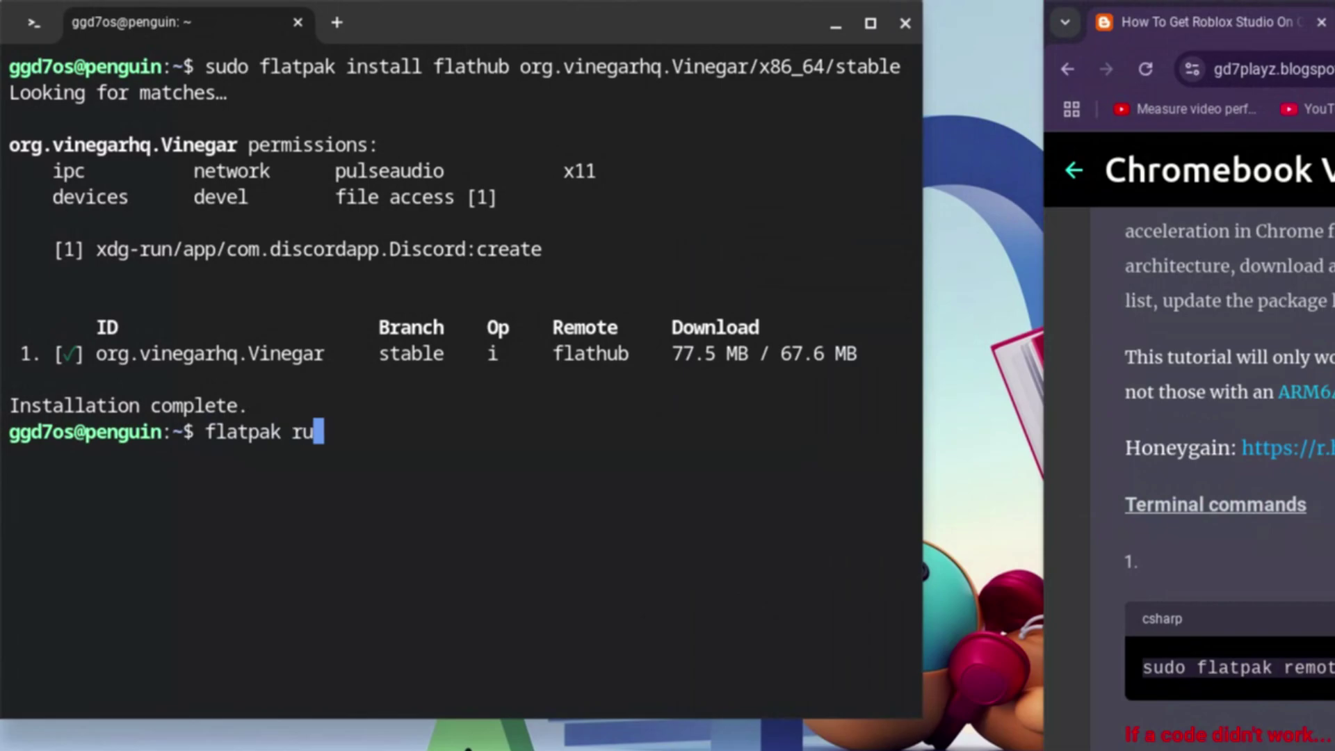
pyautogui.write('n org')
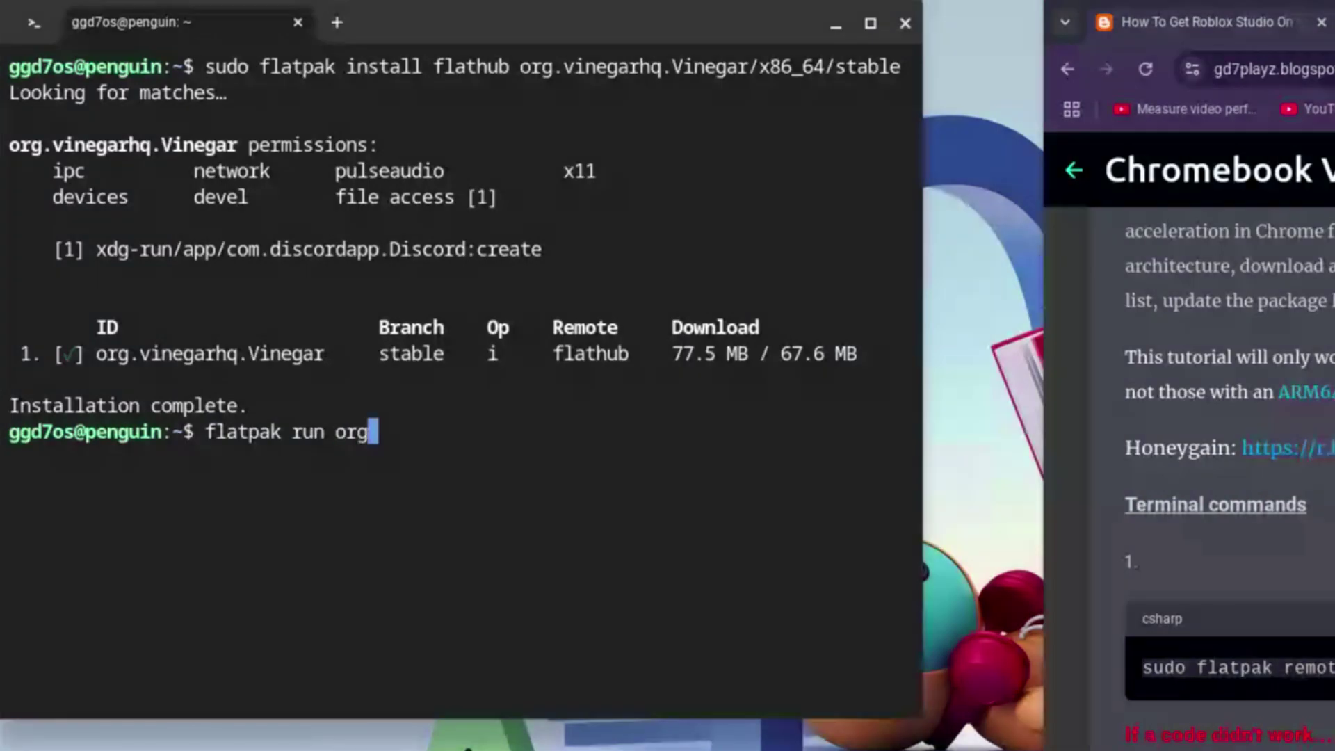
pyautogui.write('.vine')
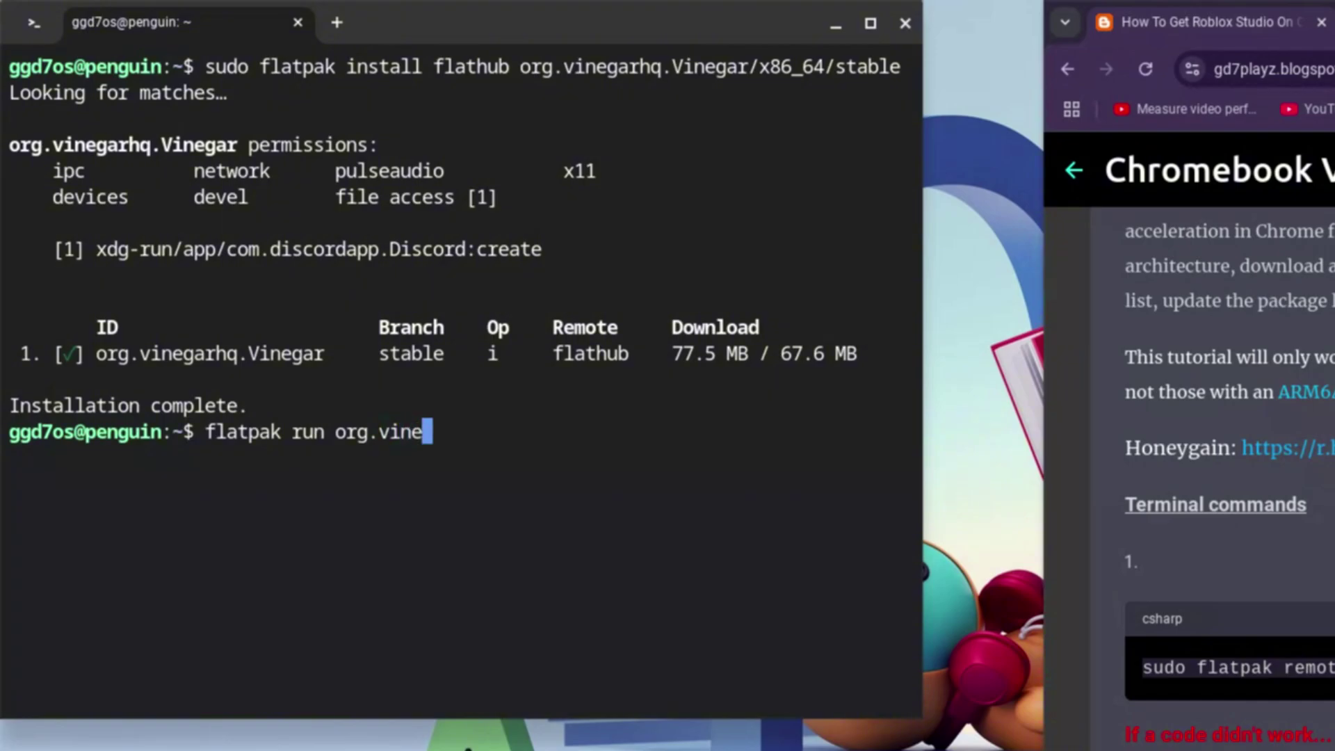
pyautogui.write('garhq')
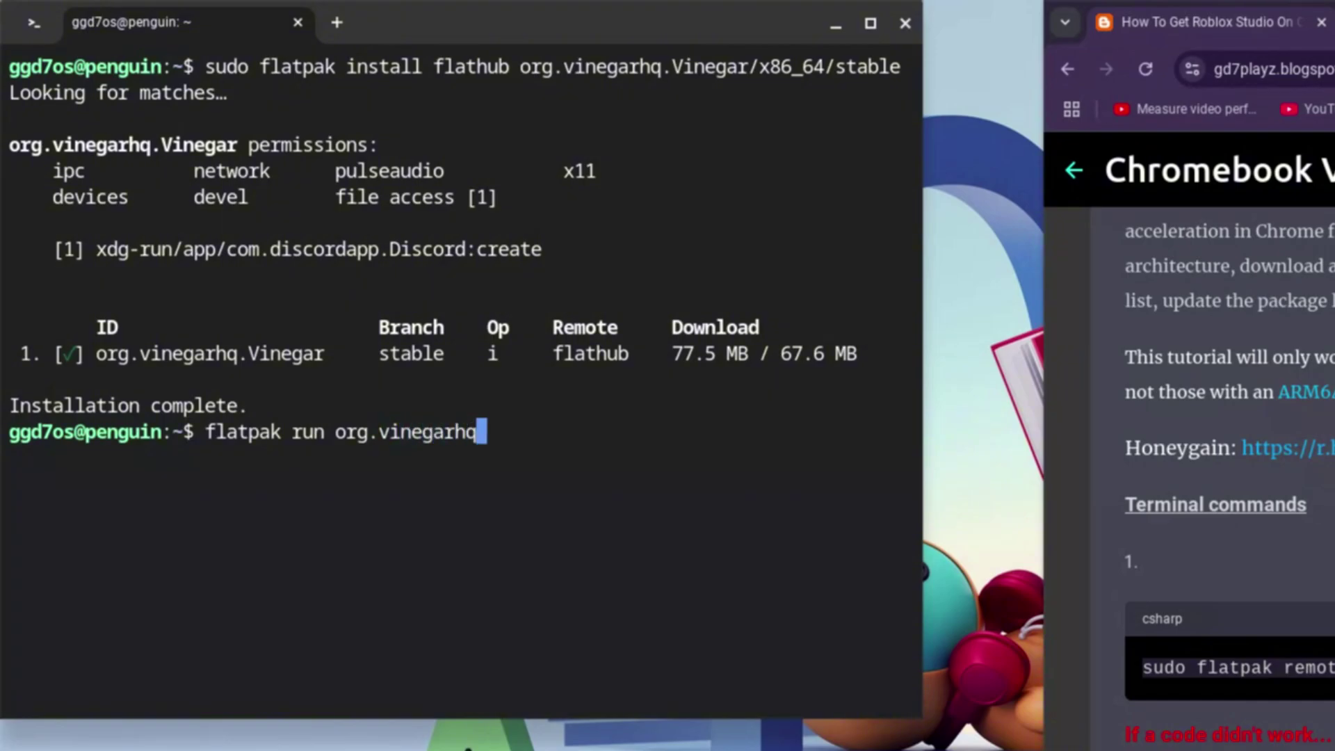
pyautogui.write('.Vinegar')
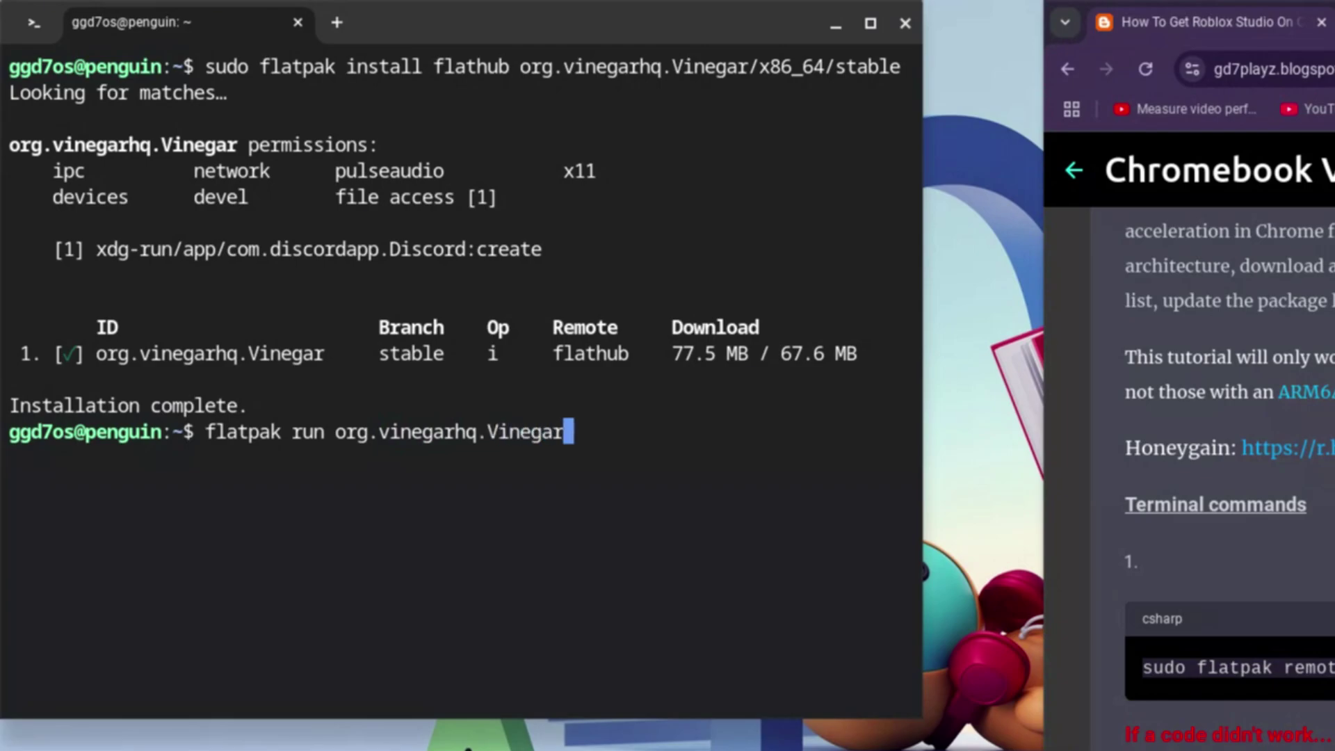
pyautogui.write(' studio ')
pyautogui.write('run')
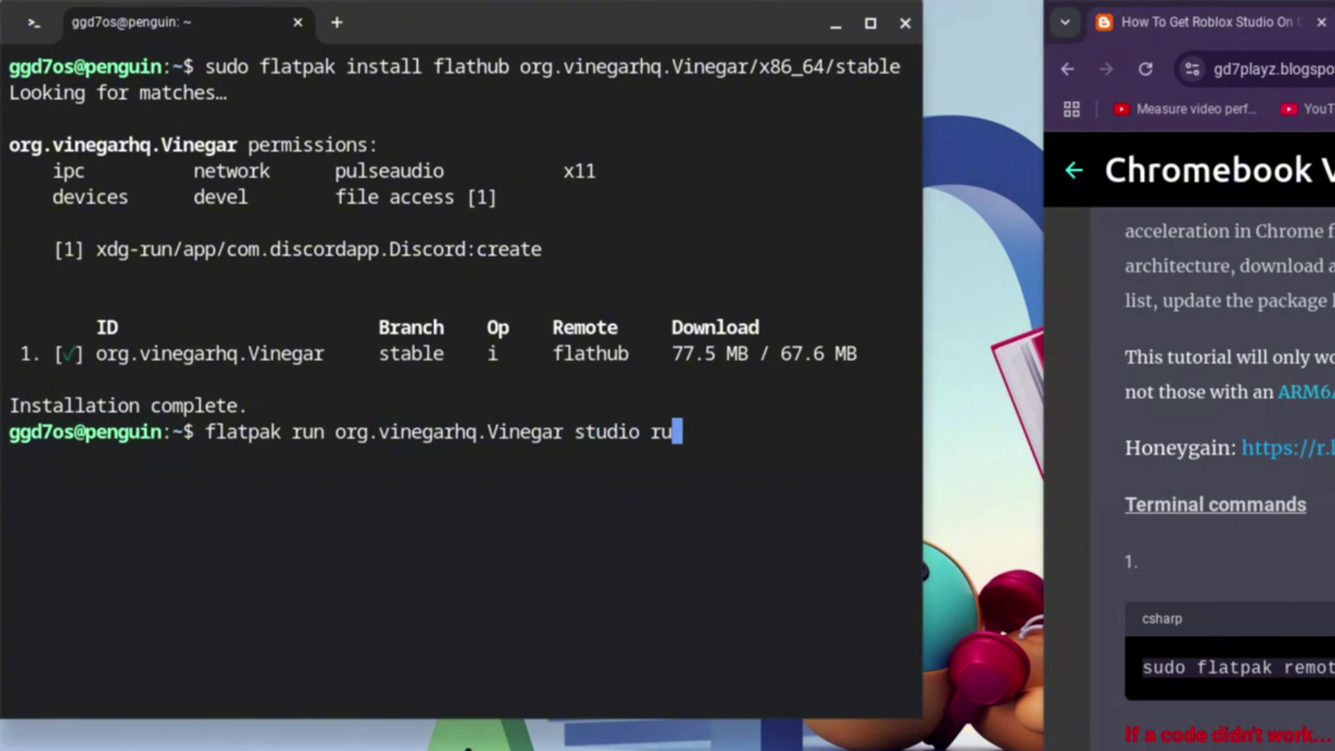
pyautogui.press('Return')
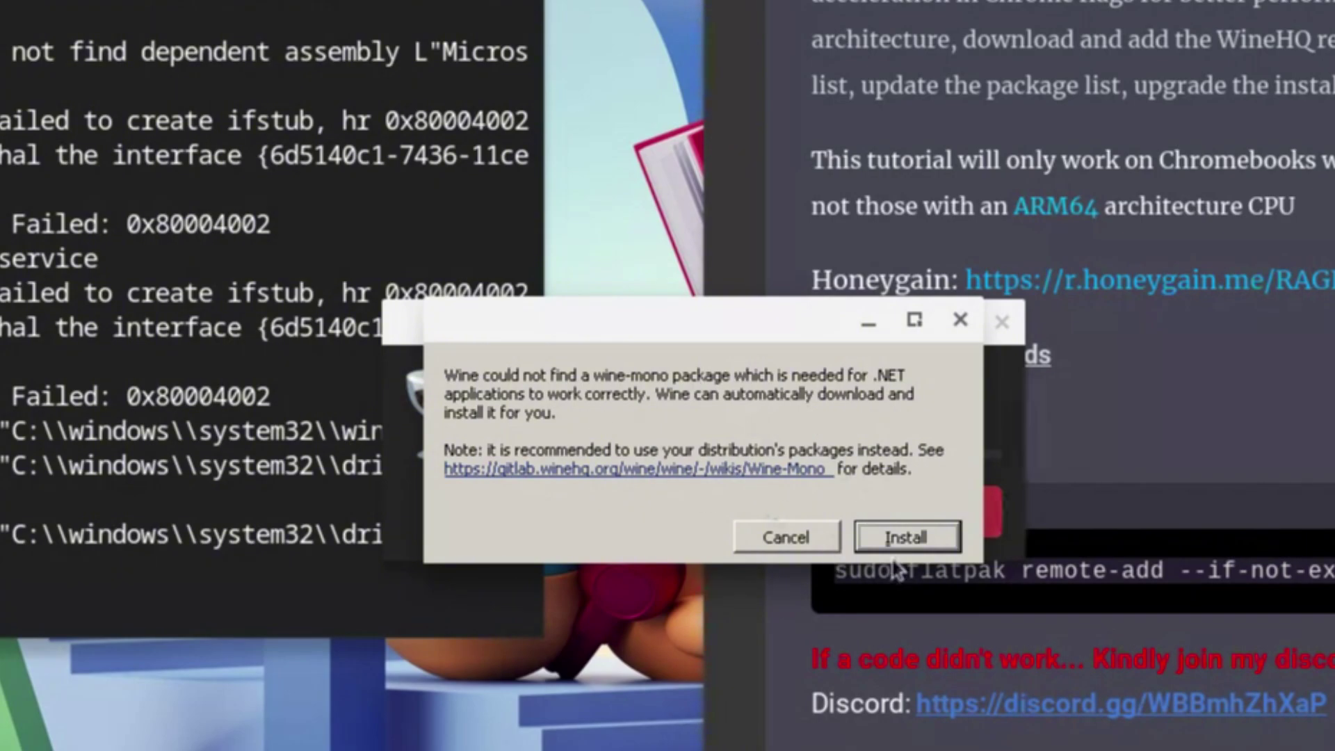
# Accept Wine's offer to install wine-mono so Studio can load
pyautogui.click(897, 533)
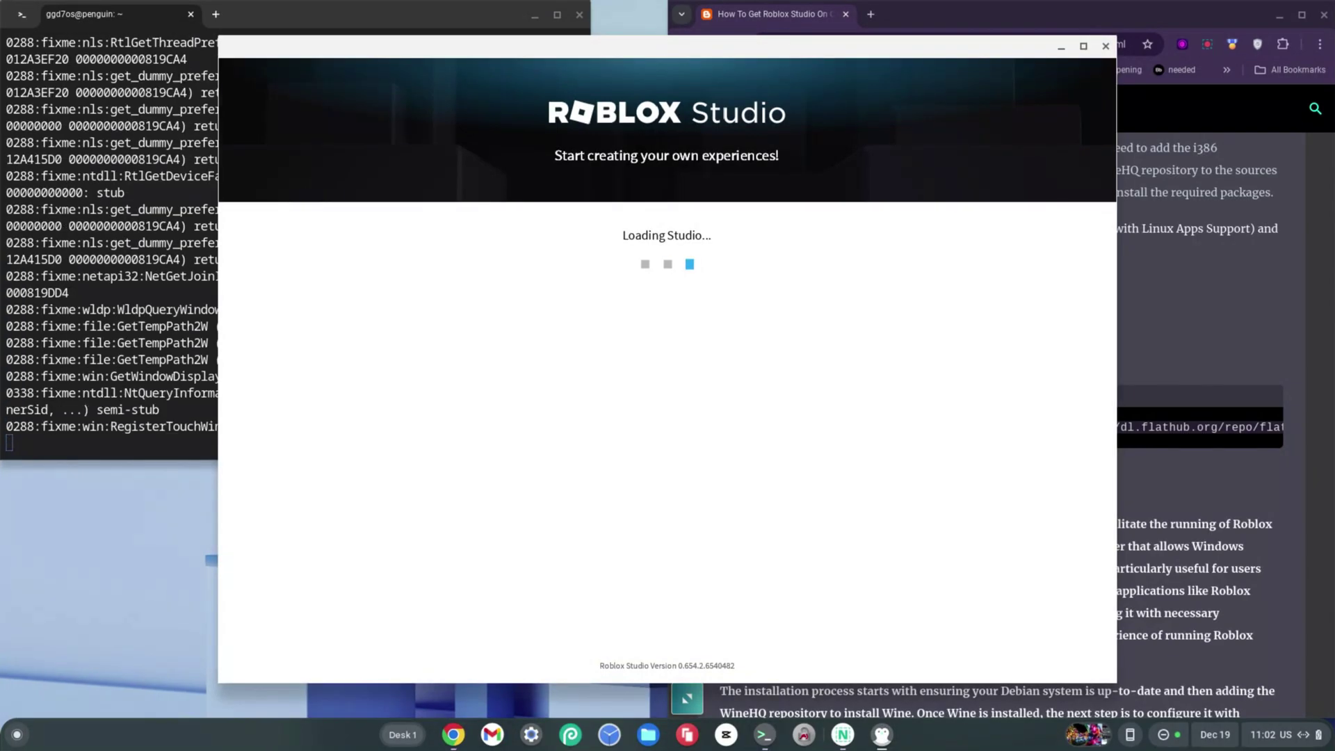
# Search 'roblox' in the ChromeOS launcher, then dismiss the results while Studio loads
pyautogui.click(17, 734)
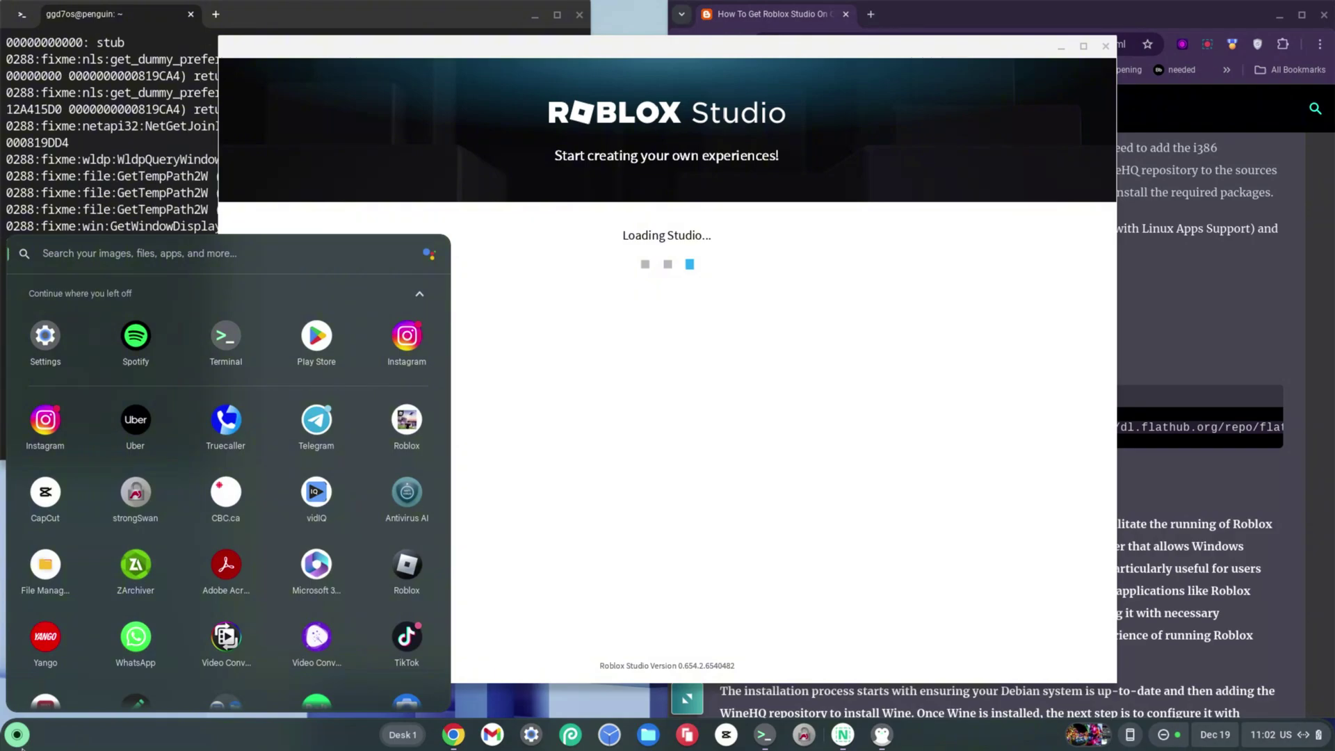
pyautogui.write('robl')
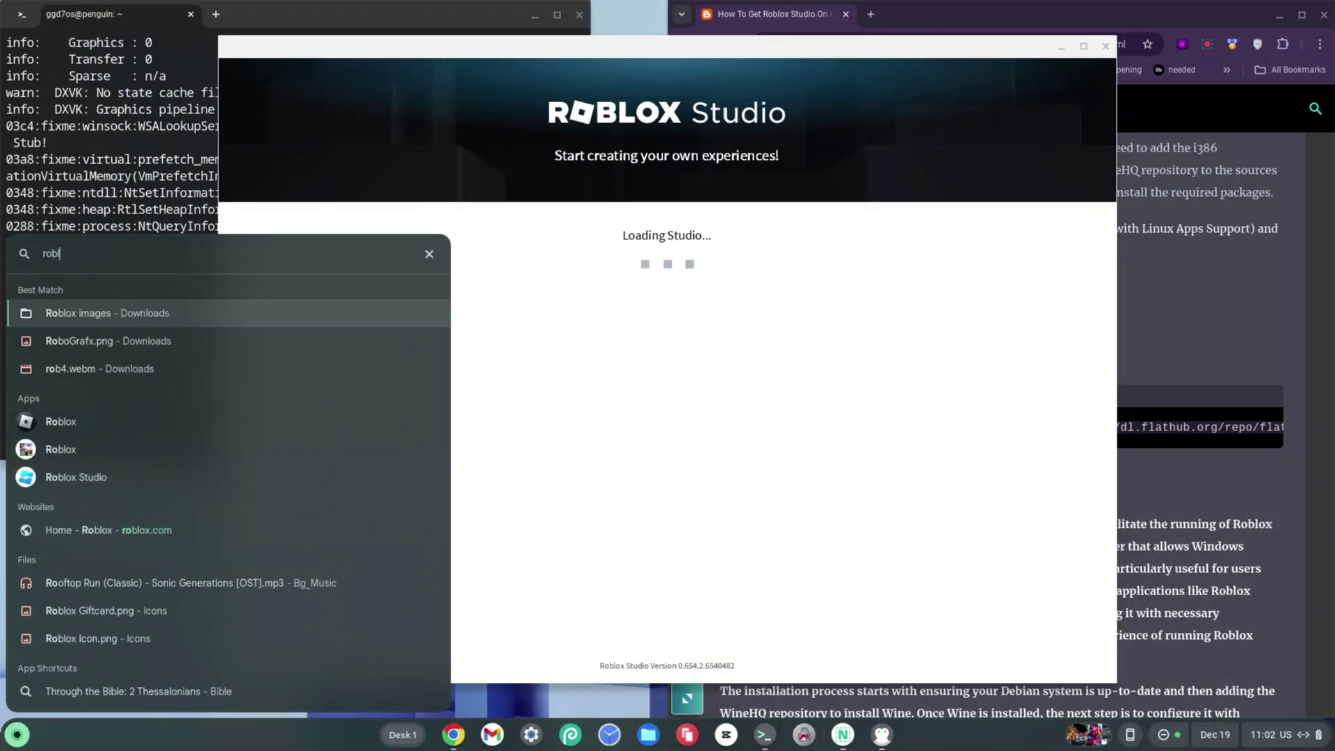
pyautogui.write('ox')
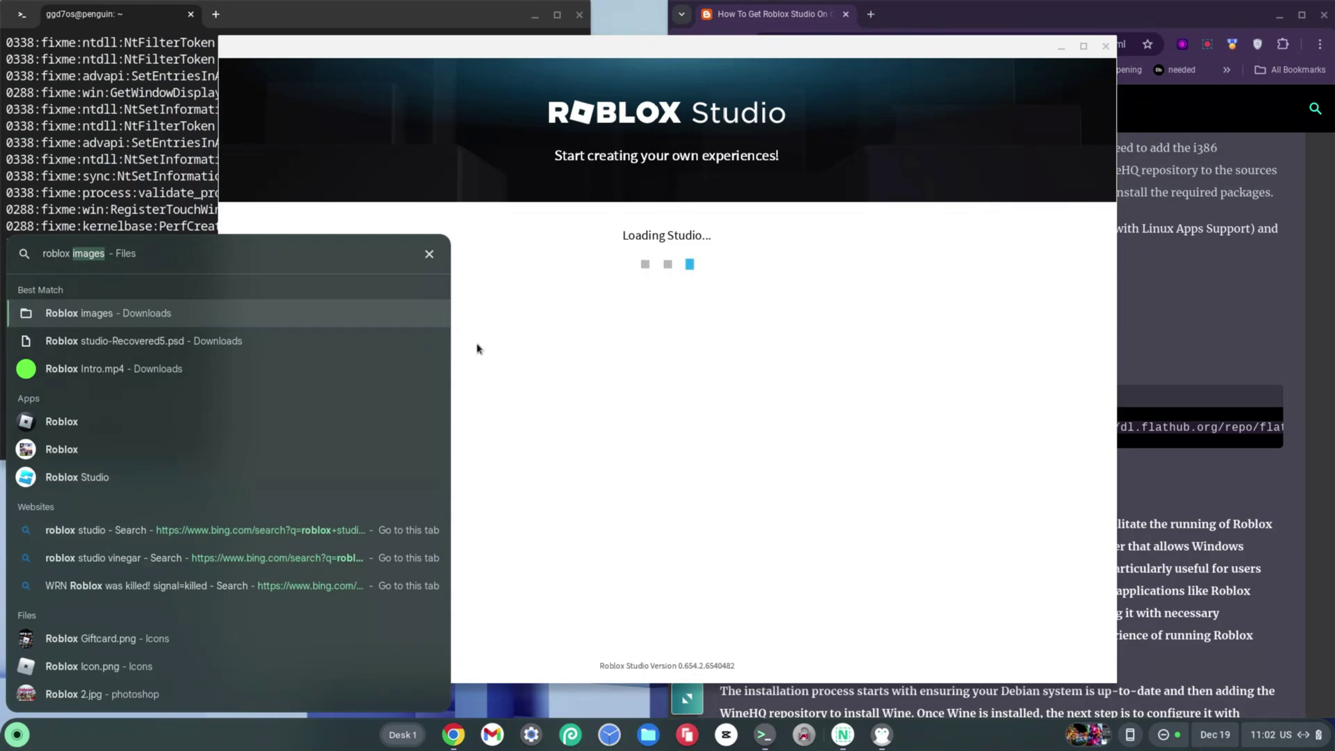
pyautogui.click(531, 347)
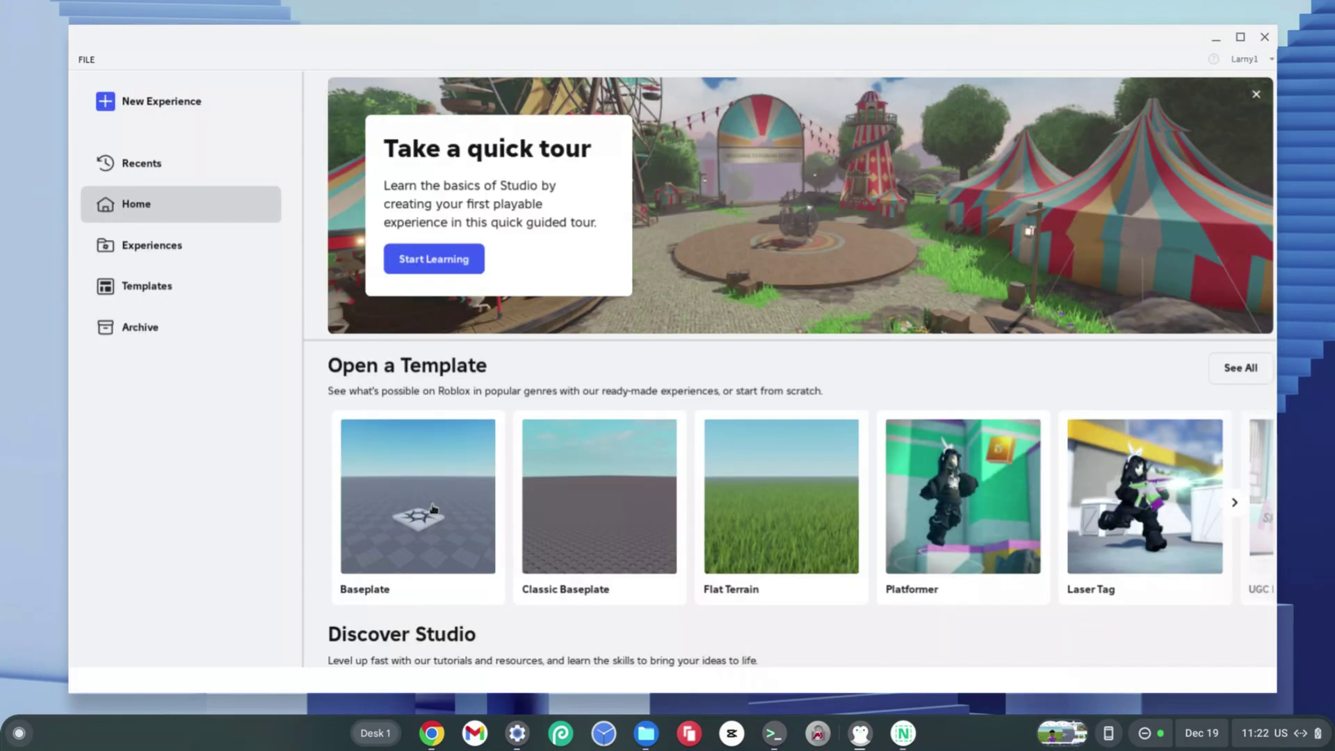
# Create a new place, Place4, from the Baseplate template
pyautogui.click(432, 508)
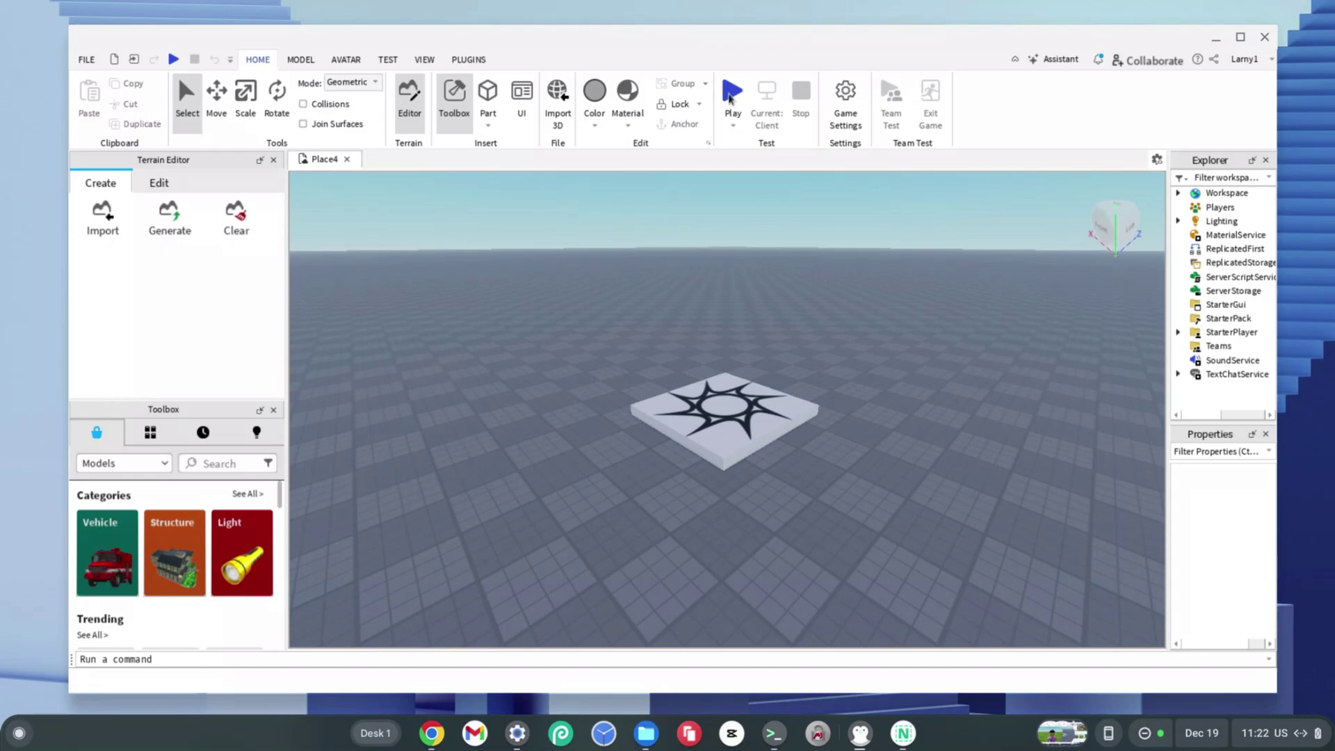
# Playtest Place4 and walk the avatar backward and forward with S and W
pyautogui.click(732, 101)
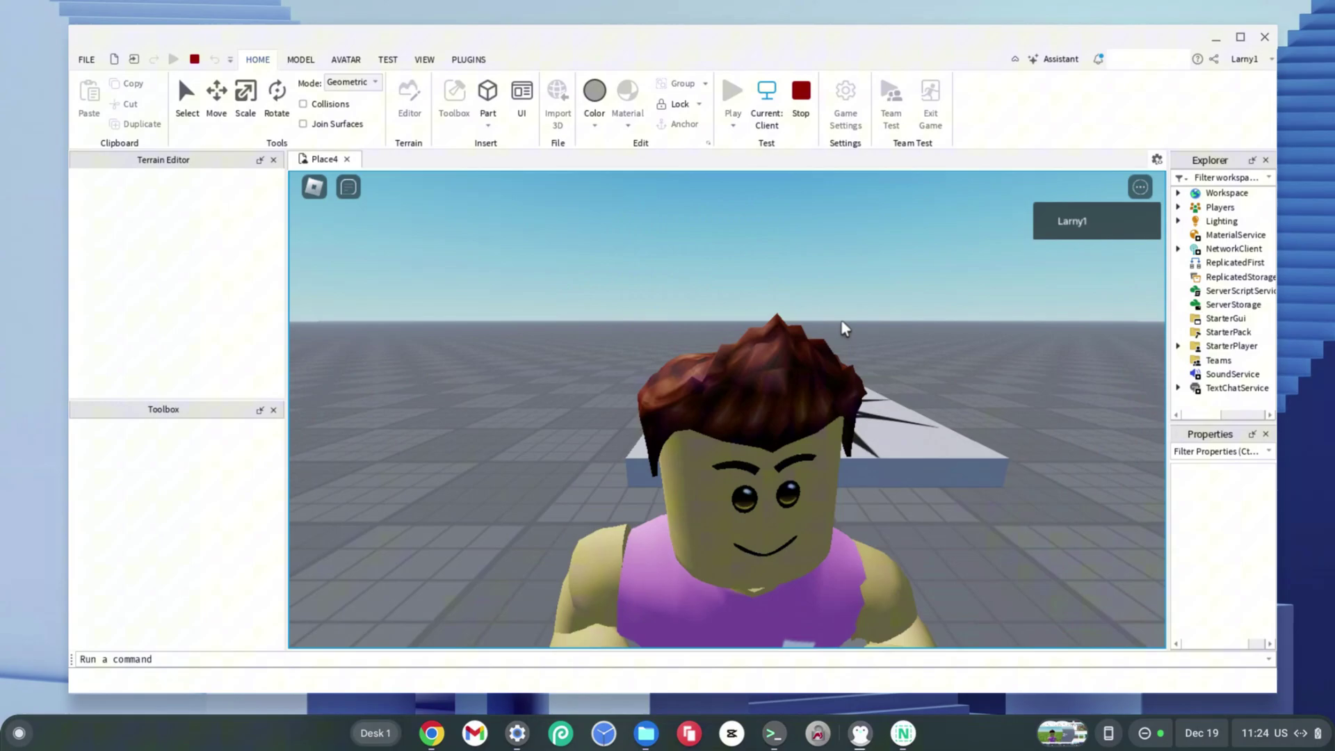
pyautogui.press('s')
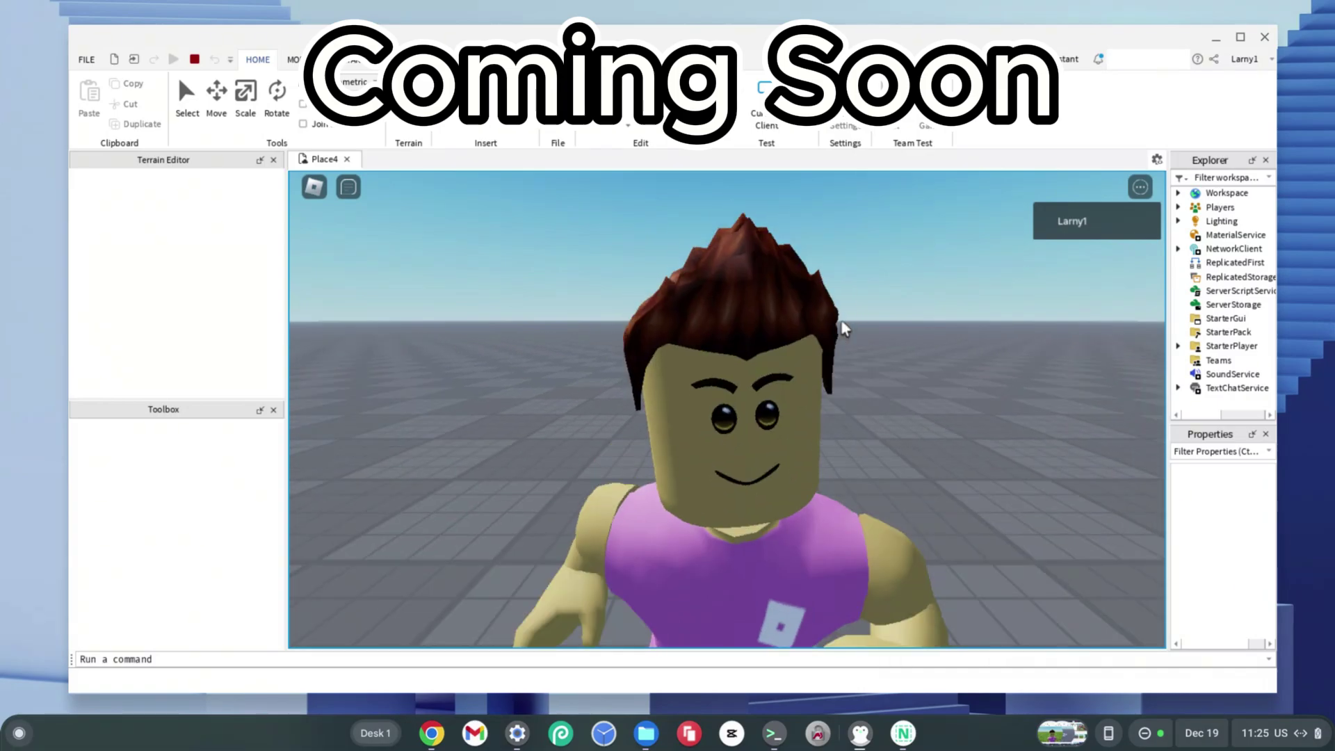
pyautogui.press('w')
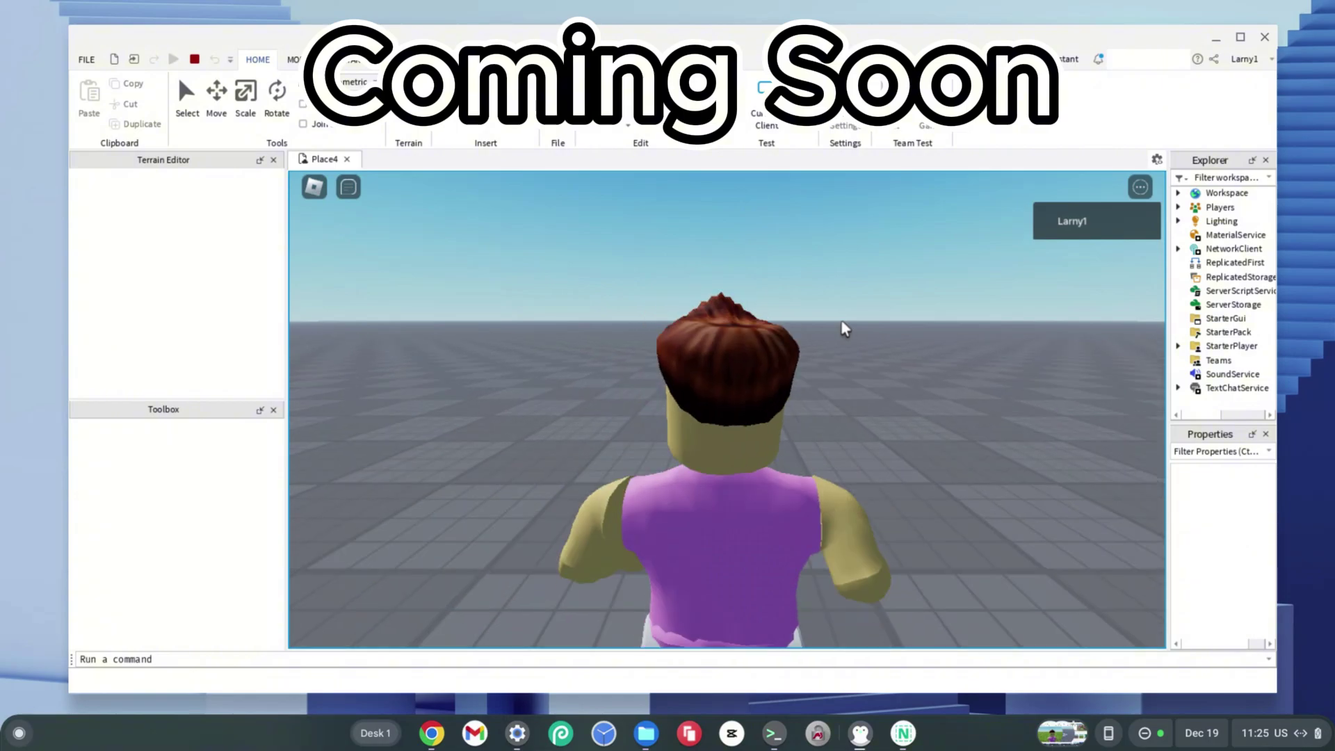